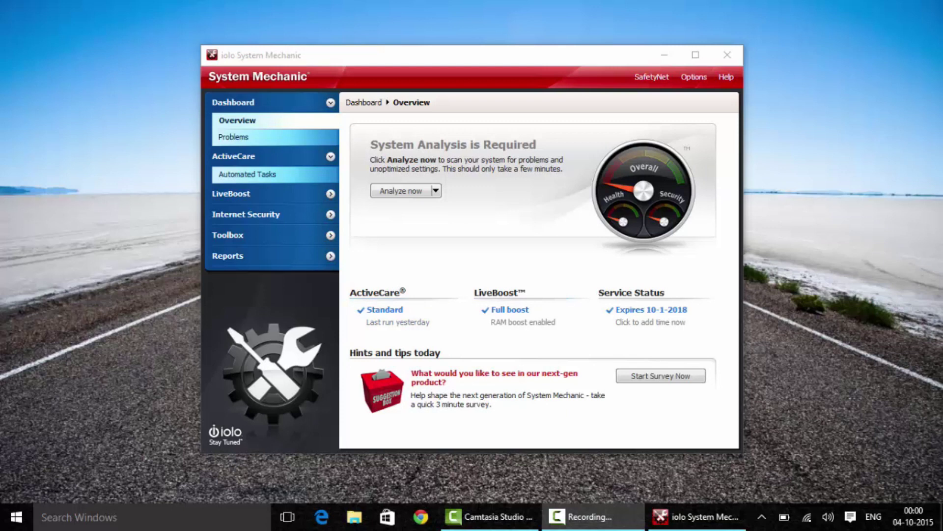
Run a Deep Analysis to check the system for all types of problems.
{"action": "left_click", "coordinate": [435, 190]}
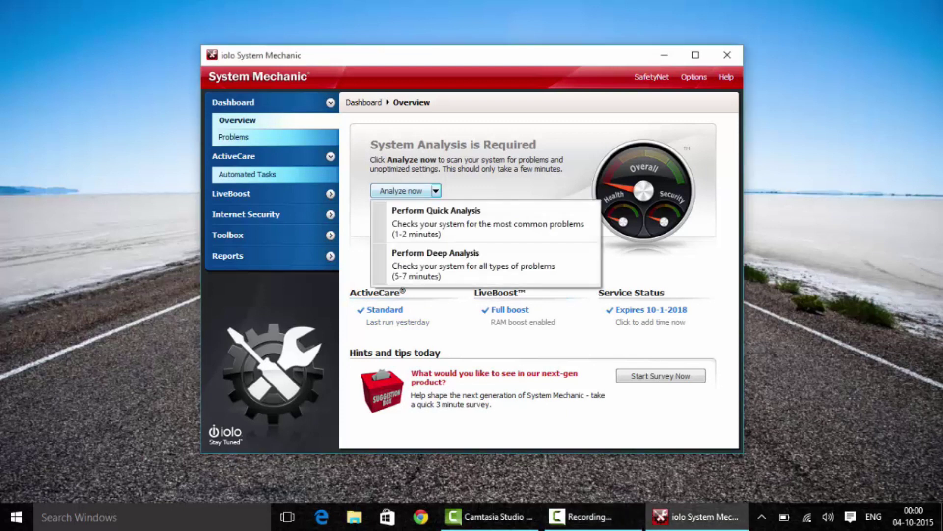
{"action": "left_click", "coordinate": [435, 261]}
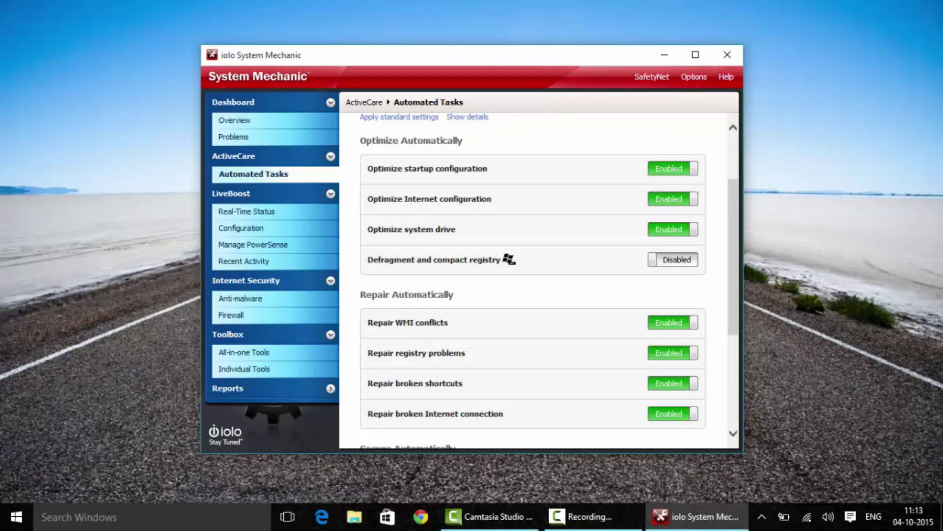
Review the ActiveCare automated tasks, including the optimize, repair and secure categories.
{"action": "scroll", "coordinate": [550, 280], "scroll_direction": "down", "scroll_amount": 2}
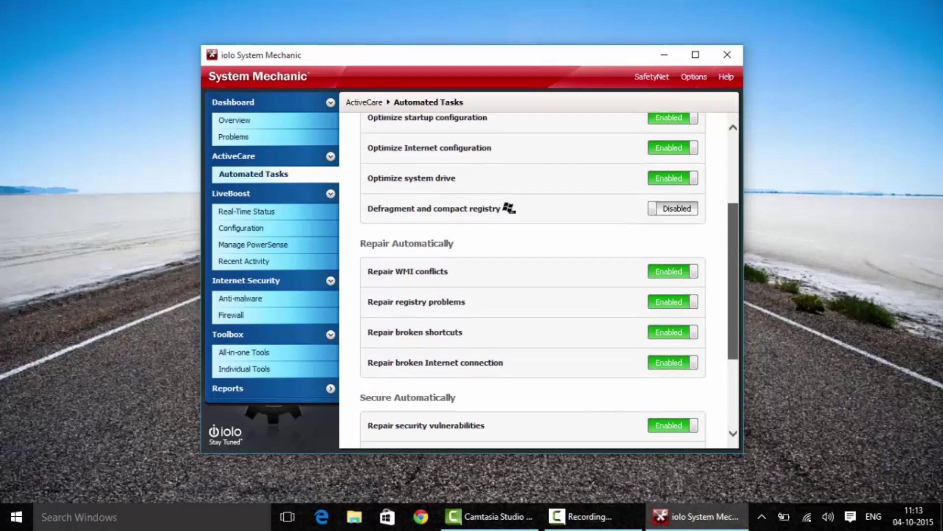
{"action": "scroll", "coordinate": [550, 281], "scroll_direction": "down", "scroll_amount": 2}
{"action": "scroll", "coordinate": [550, 281], "scroll_direction": "down", "scroll_amount": 4}
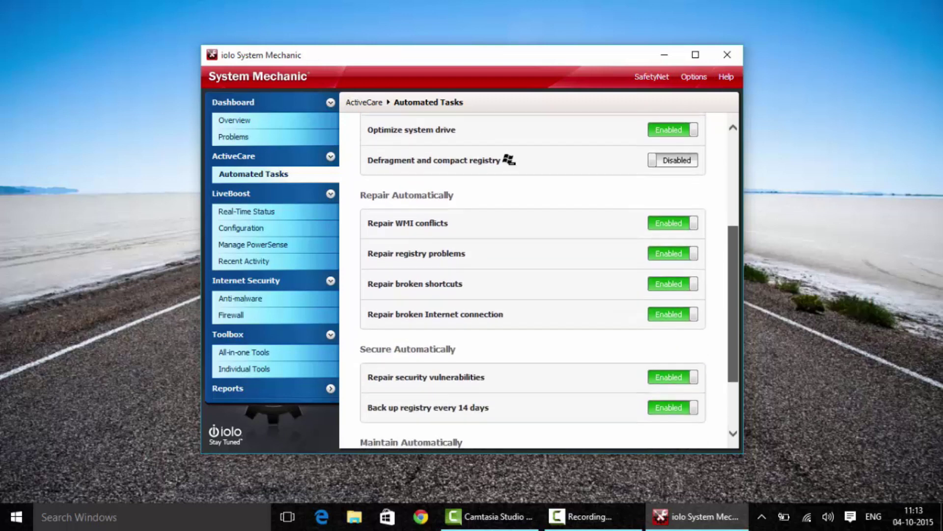
{"action": "scroll", "coordinate": [549, 280], "scroll_direction": "up", "scroll_amount": 1}
{"action": "scroll", "coordinate": [550, 281], "scroll_direction": "up", "scroll_amount": 4}
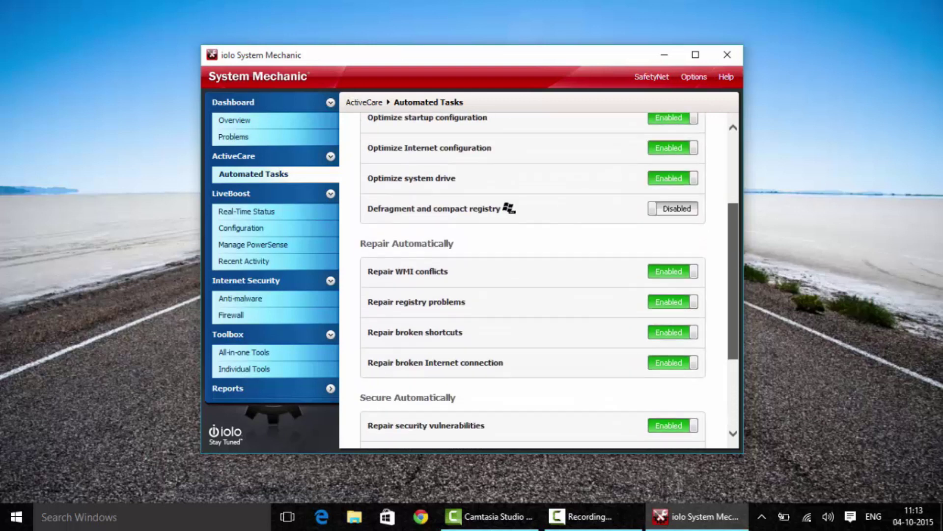
{"action": "scroll", "coordinate": [550, 280], "scroll_direction": "up", "scroll_amount": 5}
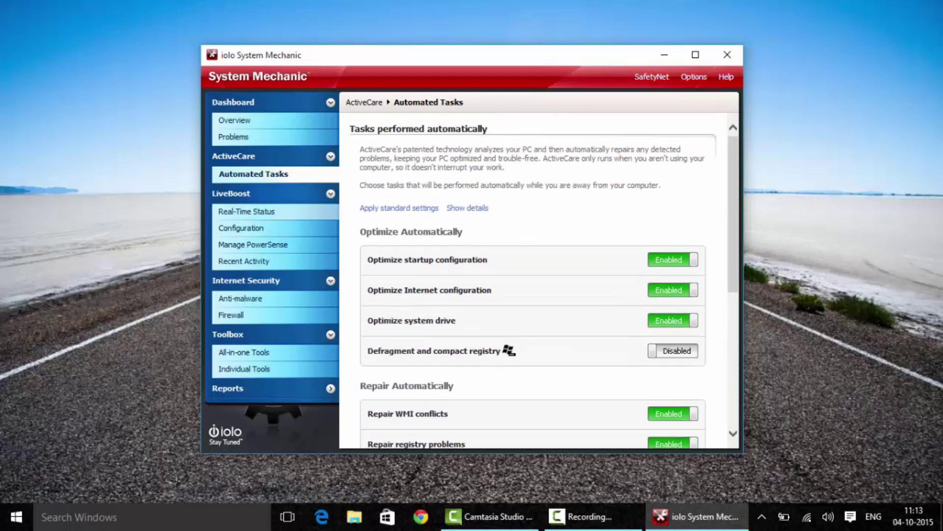
View the LiveBoost real-time status for the processor, memory and drives.
{"action": "left_click", "coordinate": [278, 211]}
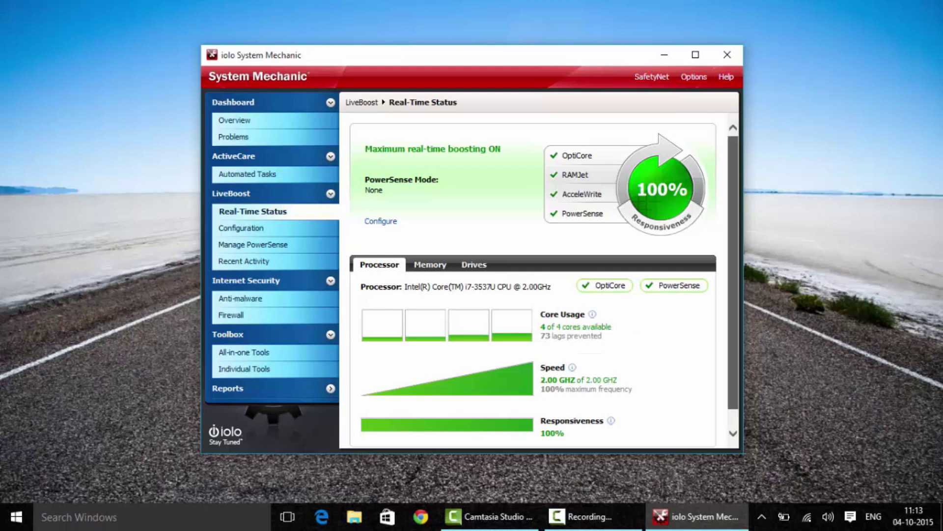
{"action": "left_click_drag", "start_coordinate": [732, 272], "coordinate": [732, 289]}
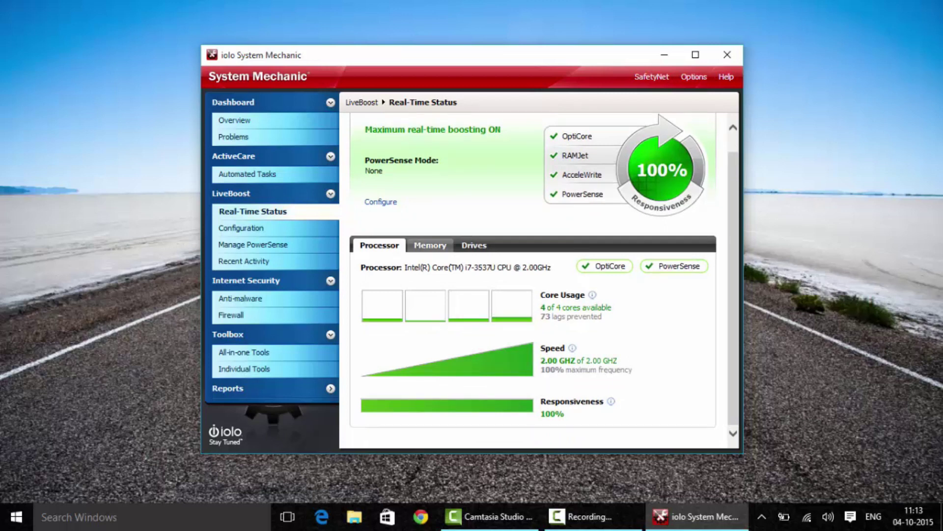
{"action": "left_click", "coordinate": [430, 245]}
{"action": "left_click", "coordinate": [475, 264]}
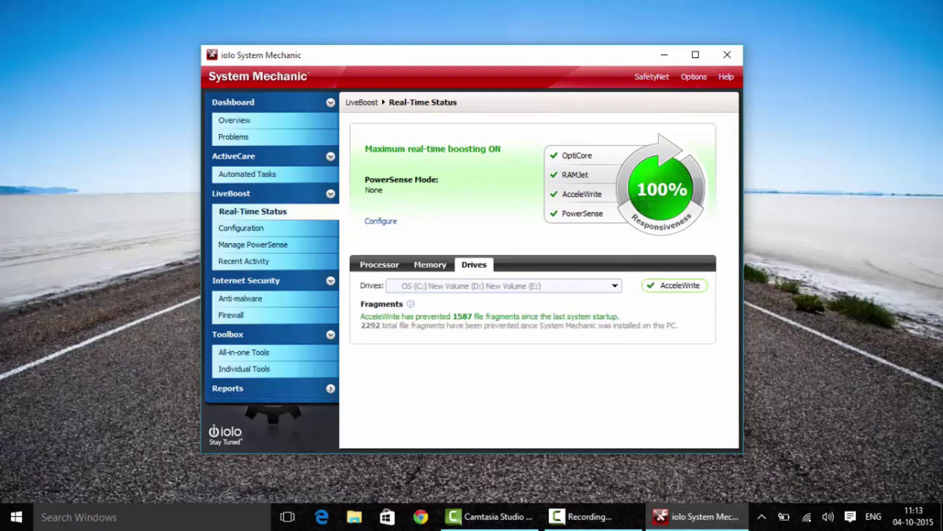
Set the PowerSense mode in the LiveBoost configuration to Ultra Performance - Gaming.
{"action": "left_click", "coordinate": [250, 228]}
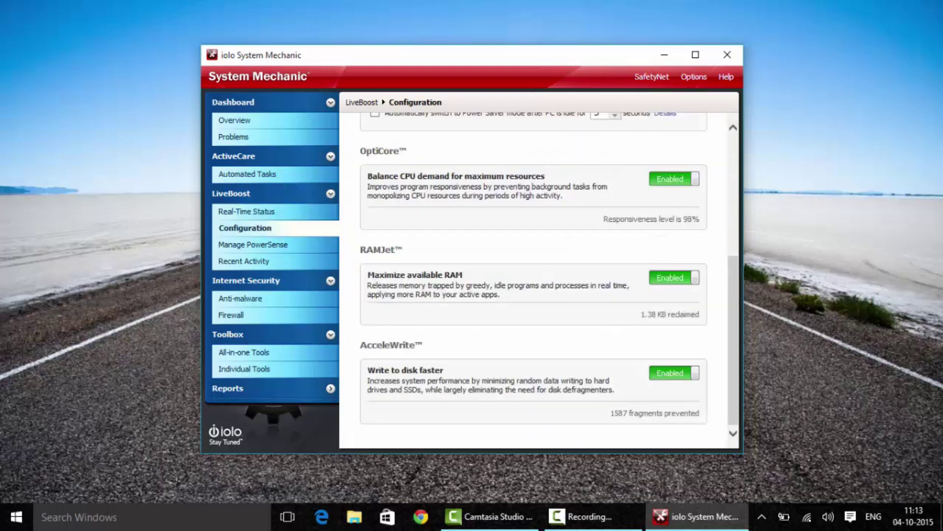
{"action": "left_click_drag", "start_coordinate": [733, 340], "coordinate": [733, 221]}
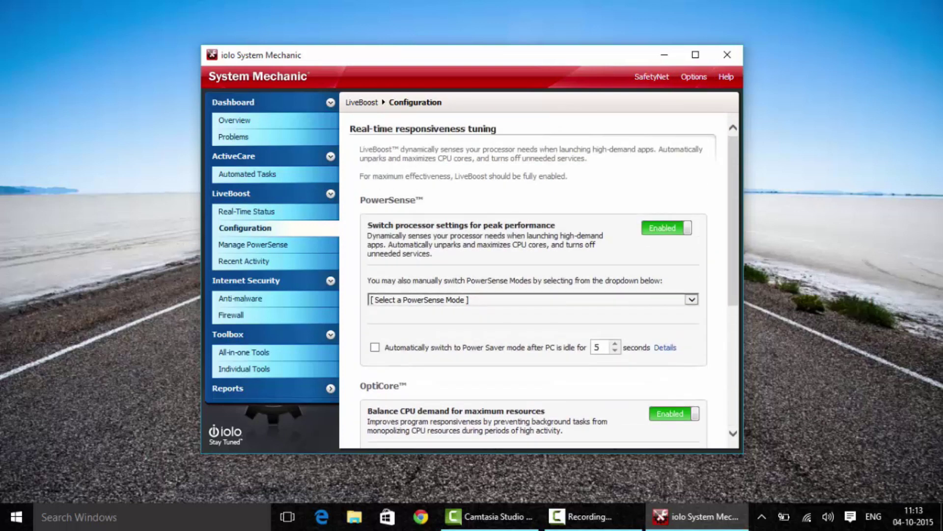
{"action": "left_click", "coordinate": [533, 300]}
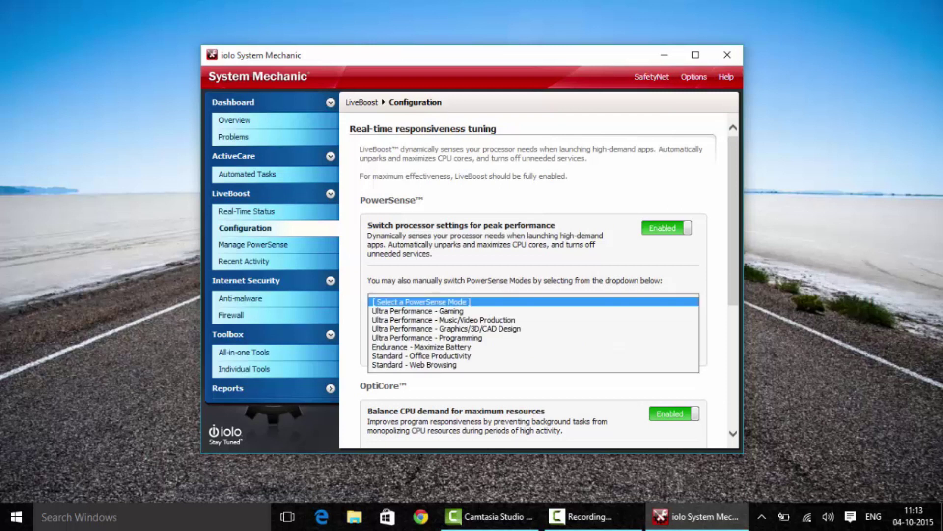
{"action": "left_click", "coordinate": [418, 311]}
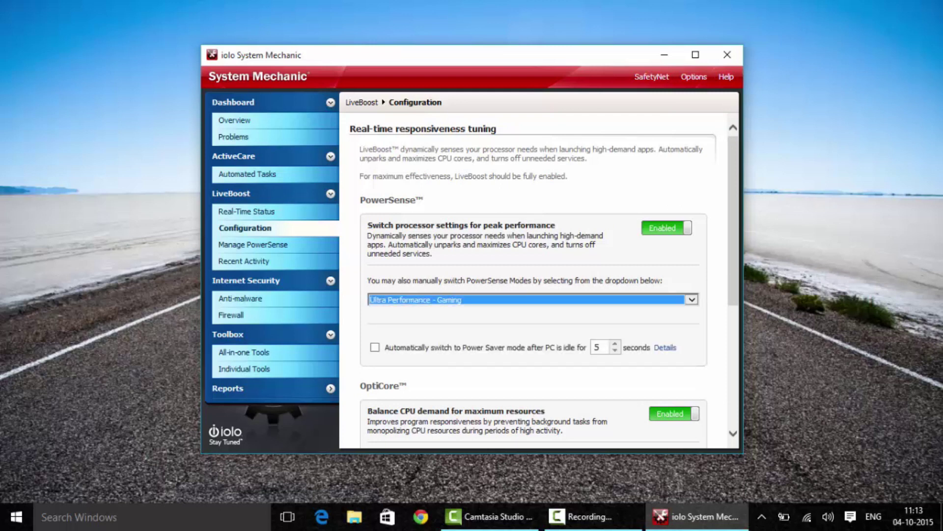
Review the OptiCore, RAMJet and AcceleWrite settings in the LiveBoost configuration.
{"action": "scroll", "coordinate": [550, 280], "scroll_direction": "down", "scroll_amount": 3}
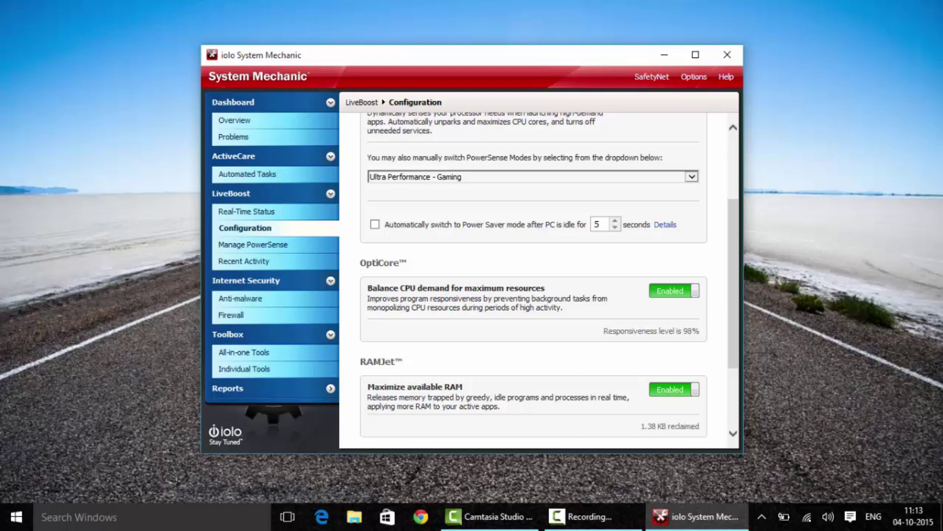
{"action": "scroll", "coordinate": [549, 276], "scroll_direction": "down", "scroll_amount": 2}
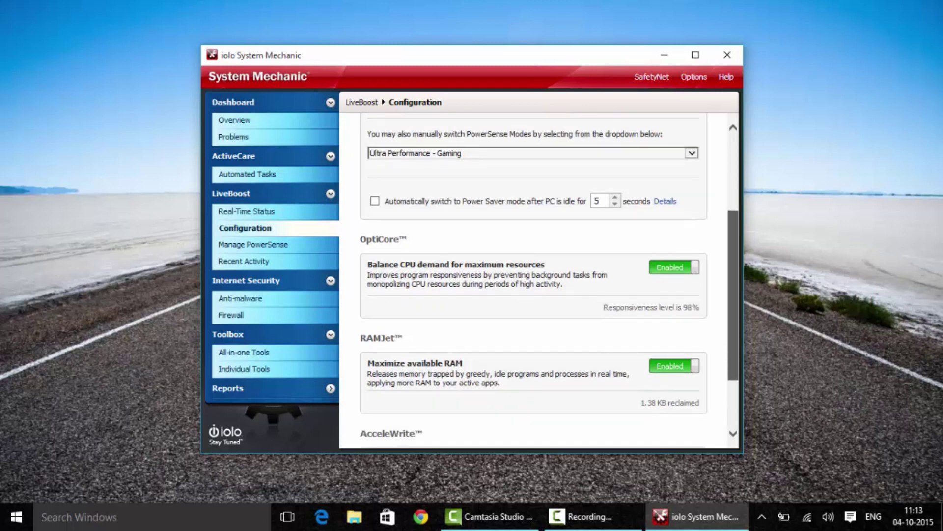
{"action": "scroll", "coordinate": [550, 280], "scroll_direction": "down", "scroll_amount": 2}
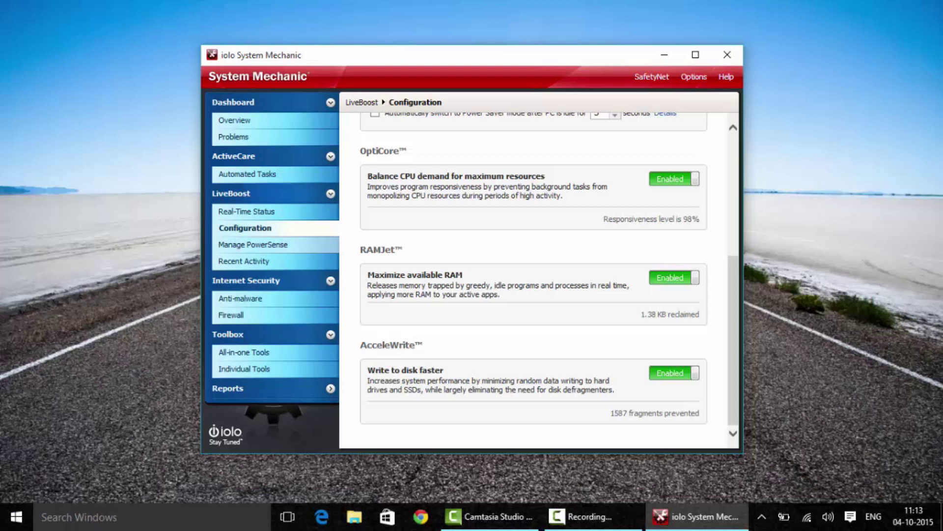
View the available PowerSense modes and look through LiveBoost's recent activity list.
{"action": "left_click", "coordinate": [253, 244]}
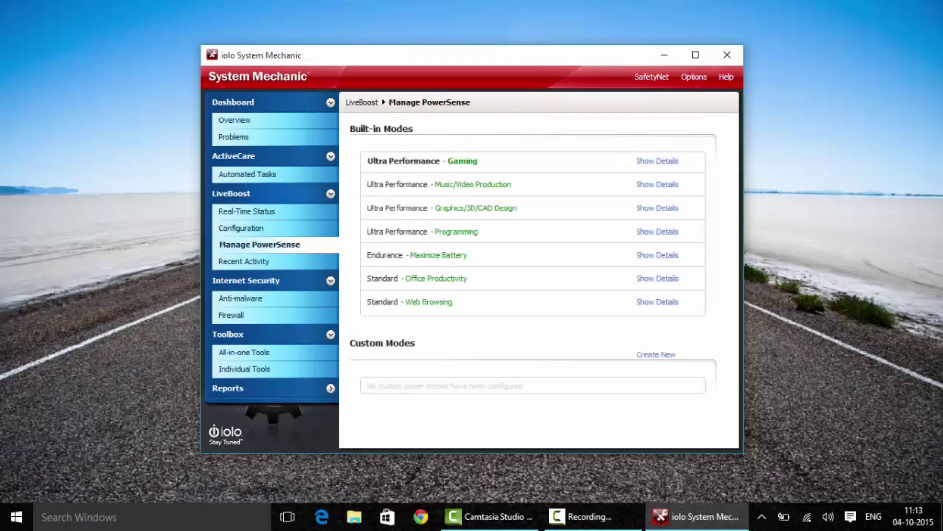
{"action": "left_click", "coordinate": [244, 261]}
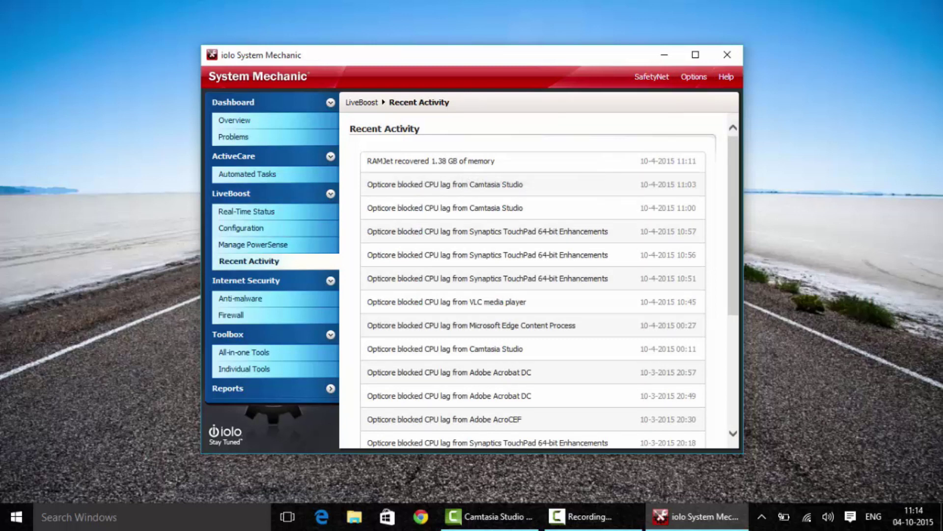
{"action": "scroll", "coordinate": [533, 280], "scroll_direction": "down", "scroll_amount": 8}
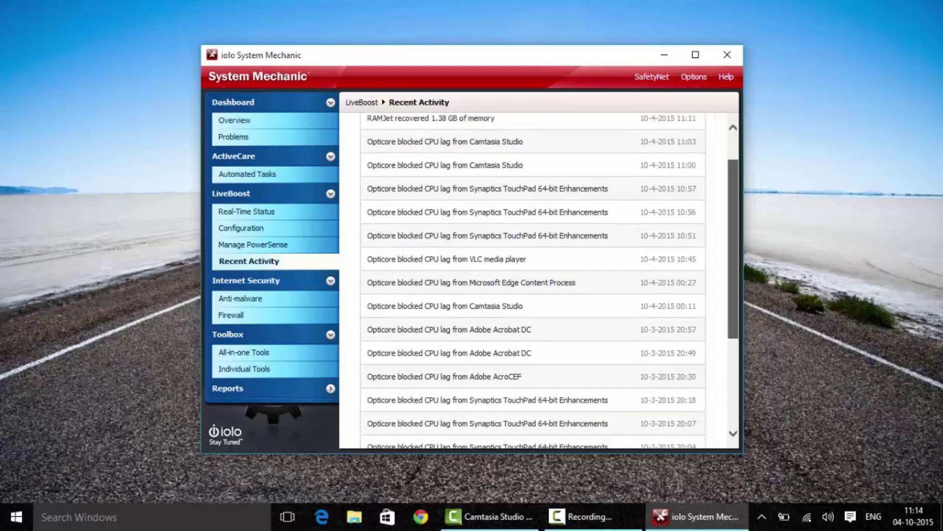
{"action": "scroll", "coordinate": [534, 280], "scroll_direction": "up", "scroll_amount": 8}
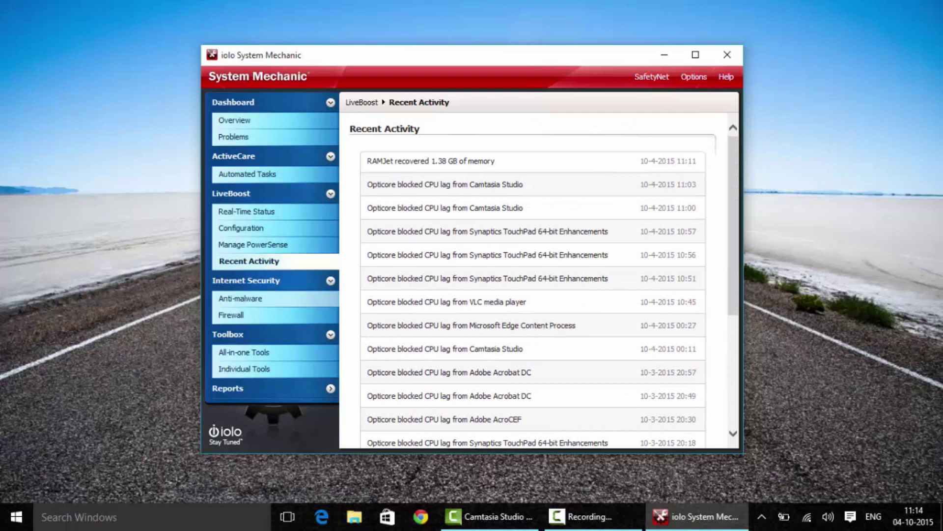
Check the anti-malware and firewall protection status under Internet Security.
{"action": "left_click", "coordinate": [245, 298]}
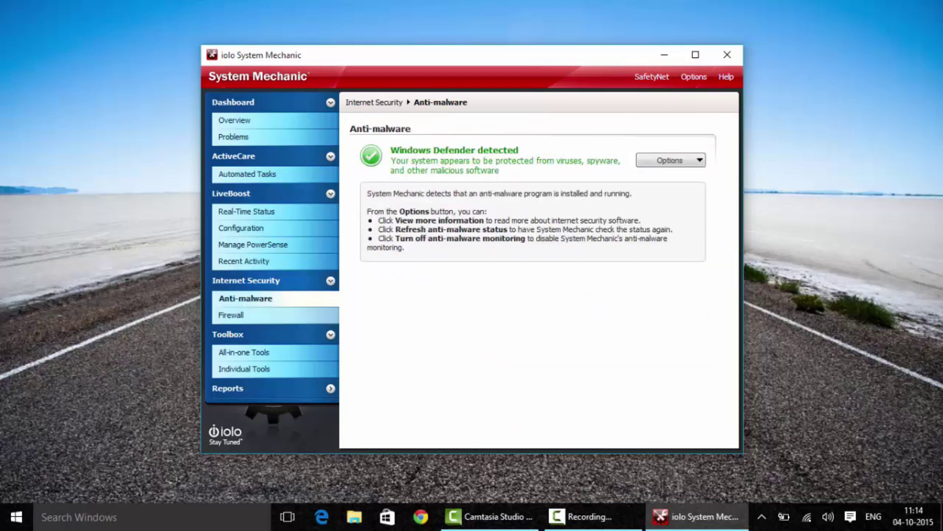
{"action": "left_click", "coordinate": [234, 315]}
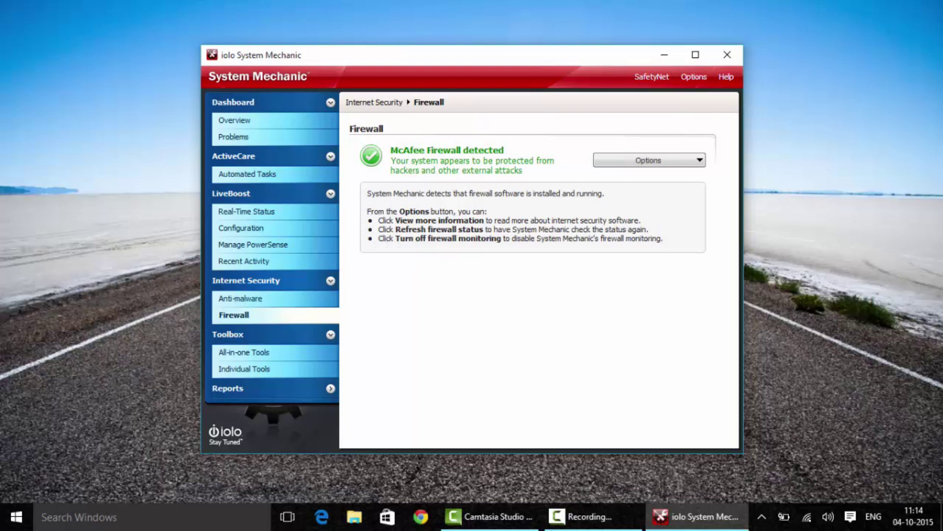
Run PC TotalCare with Recover and Defragment System Memory and Back Up System Registry selected, and exit the tool when it finishes.
{"action": "left_click", "coordinate": [244, 352]}
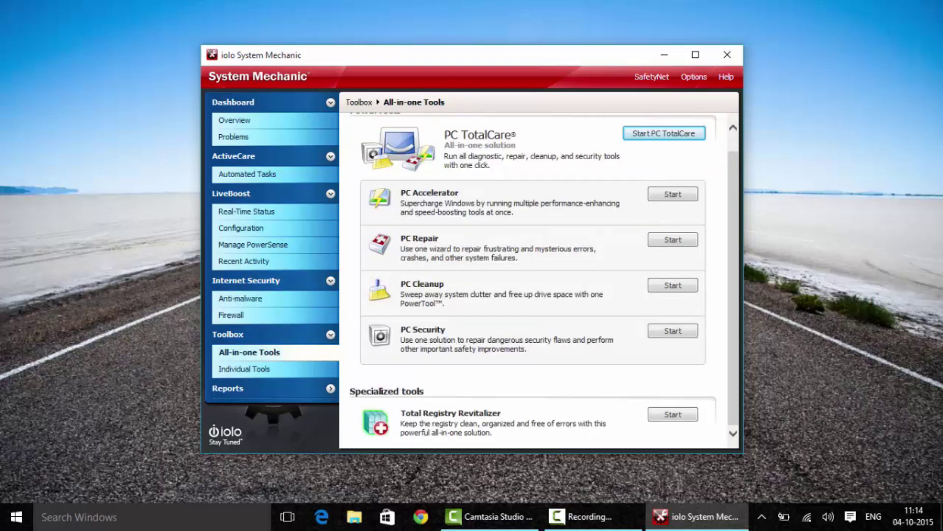
{"action": "left_click", "coordinate": [663, 134]}
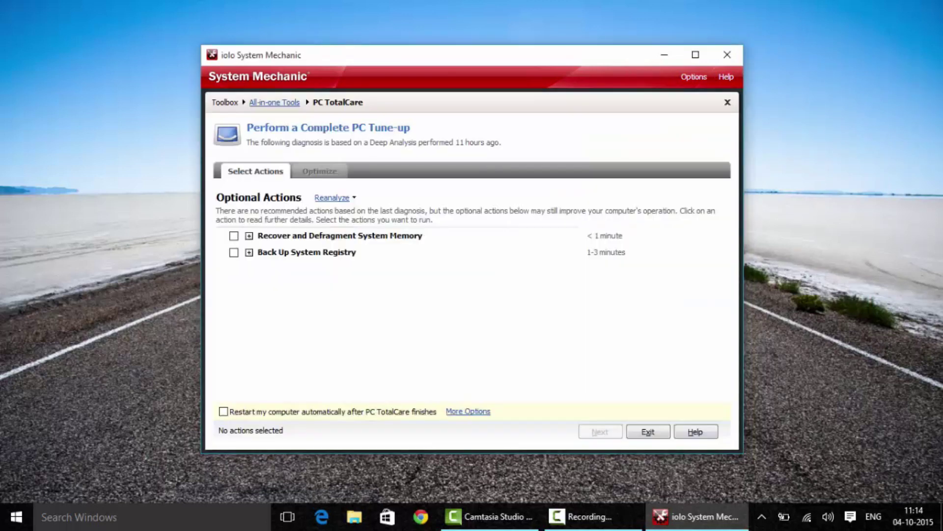
{"action": "left_click", "coordinate": [234, 236]}
{"action": "left_click", "coordinate": [234, 252]}
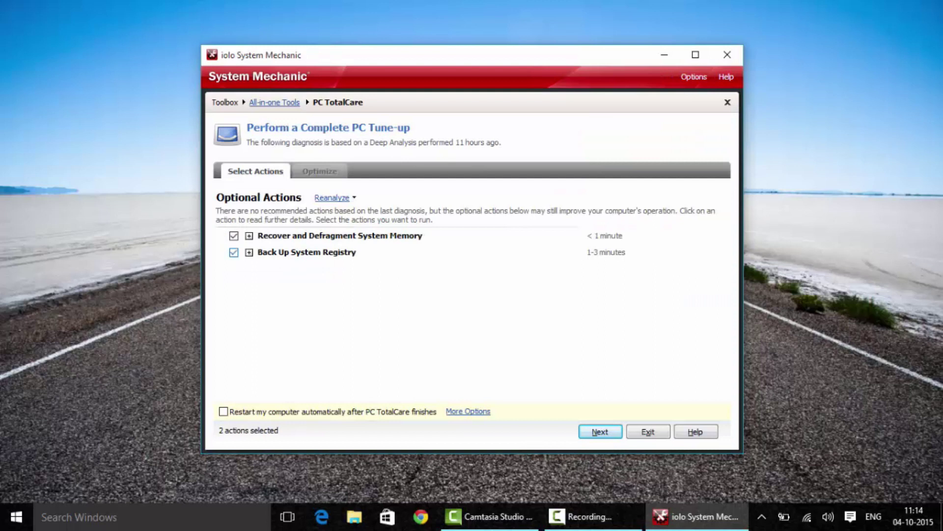
{"action": "key", "text": "Return"}
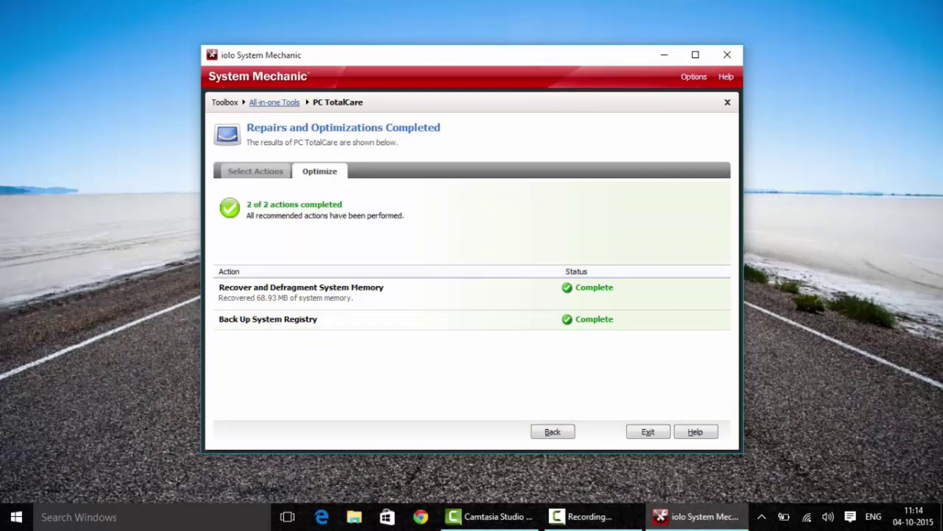
{"action": "key", "text": "alt+b"}
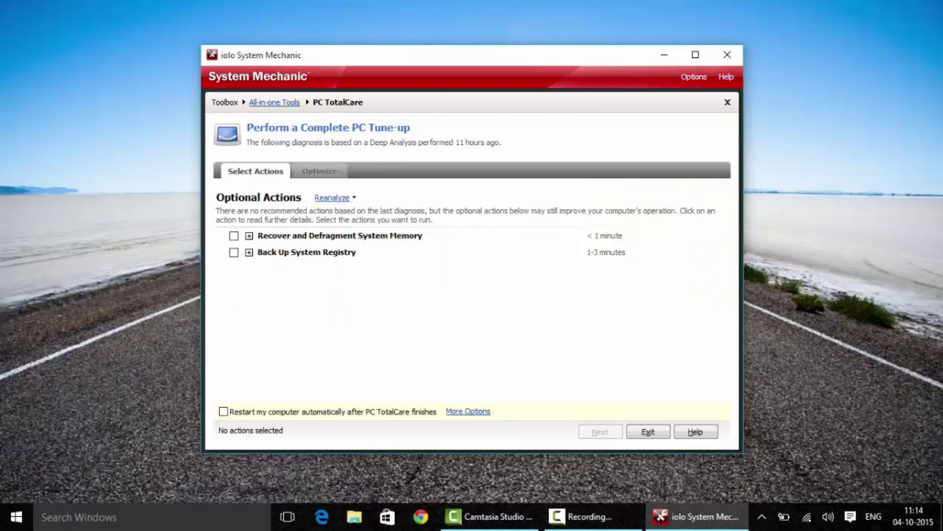
{"action": "key", "text": "alt+x"}
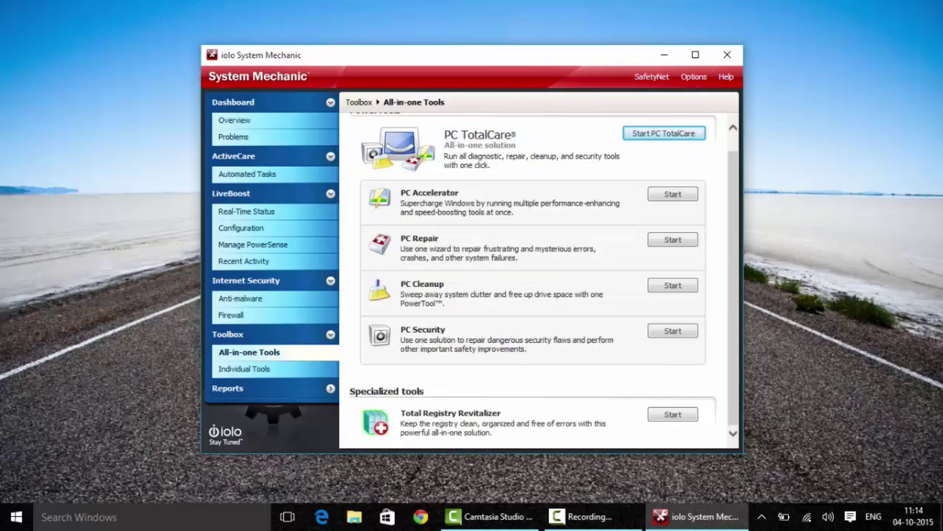
Run the Total Registry Revitalizer to back up, repair and defragment the registry, and return to the all-in-one tools.
{"action": "left_click", "coordinate": [673, 415]}
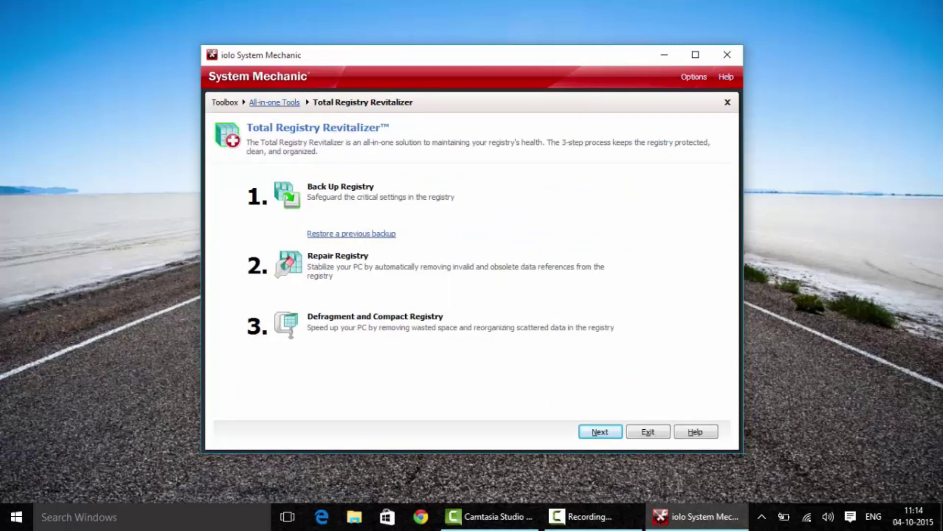
{"action": "left_click", "coordinate": [600, 431]}
{"action": "key", "text": "Return"}
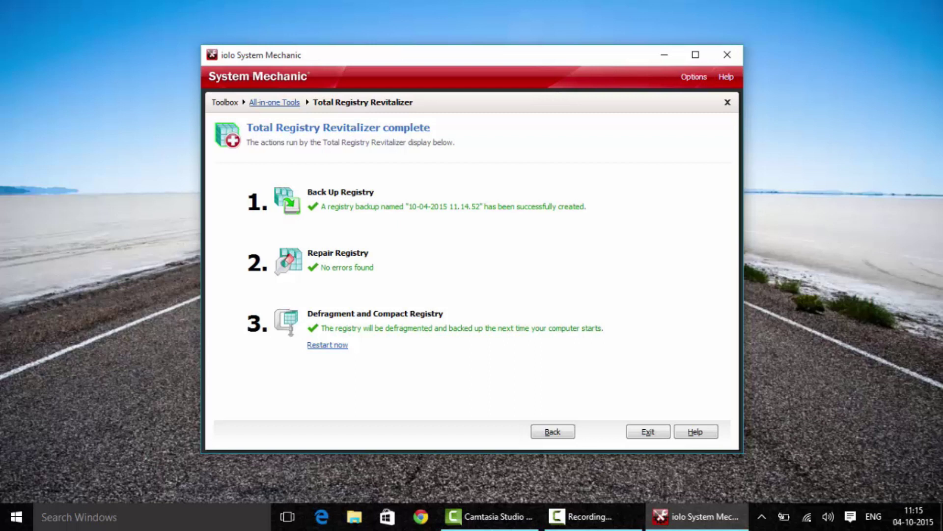
{"action": "key", "text": "Return"}
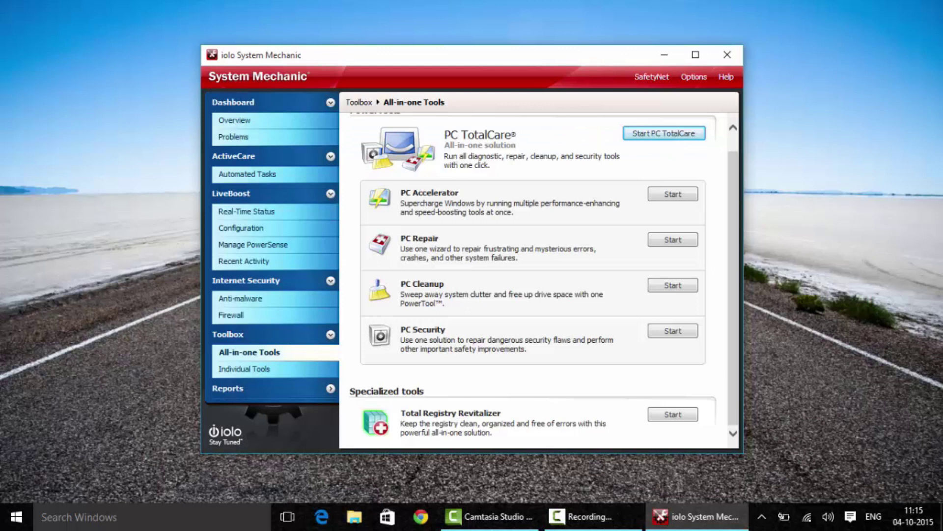
{"action": "scroll", "coordinate": [541, 280], "scroll_direction": "up", "scroll_amount": 1}
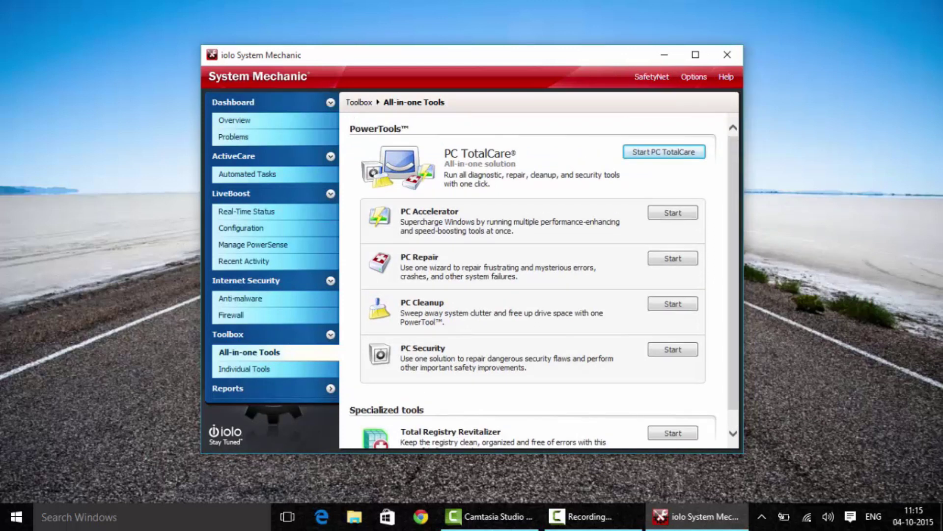
Run NetBooster's Optimize Internet Settings for a LAN, Cable, DSL or other high-speed connection, and exit to the individual tools.
{"action": "left_click", "coordinate": [250, 368]}
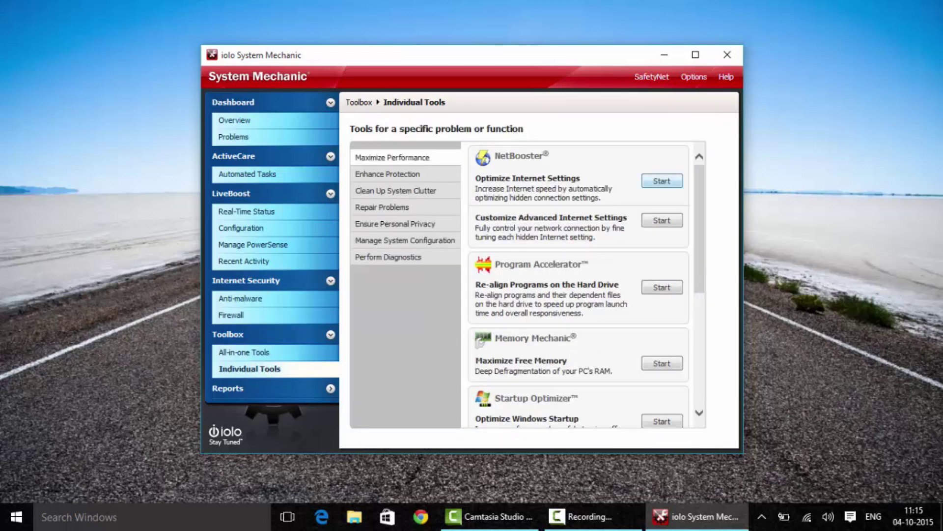
{"action": "left_click", "coordinate": [662, 181]}
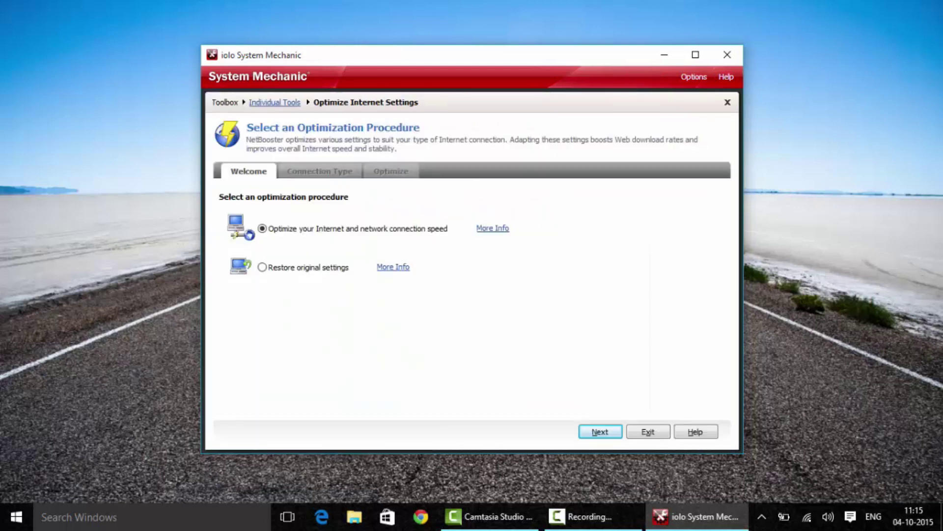
{"action": "left_click", "coordinate": [600, 432]}
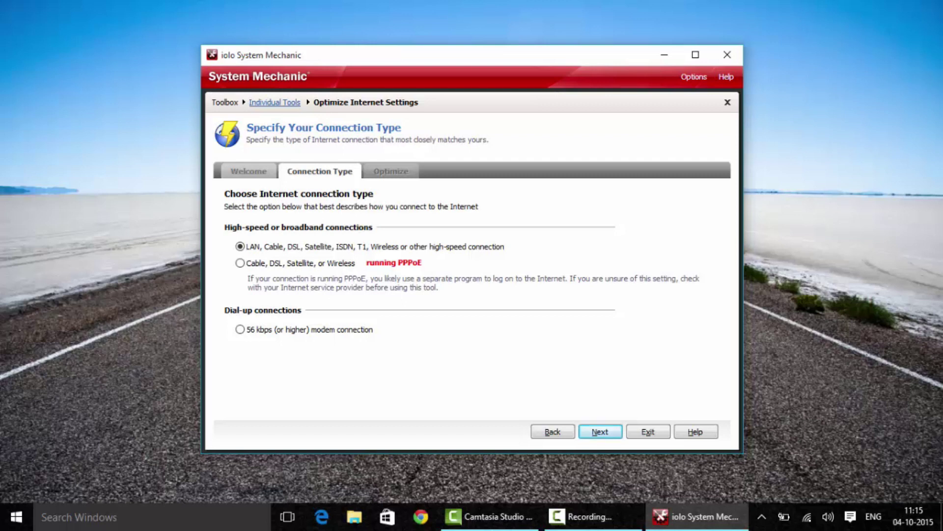
{"action": "left_click", "coordinate": [240, 263]}
{"action": "left_click", "coordinate": [240, 247]}
{"action": "left_click", "coordinate": [600, 431]}
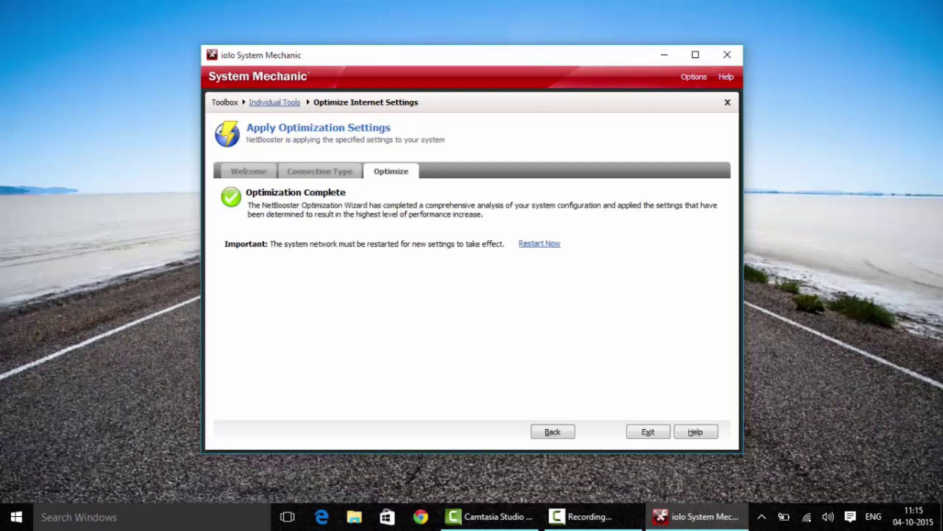
{"action": "left_click", "coordinate": [552, 431]}
{"action": "left_click", "coordinate": [552, 431]}
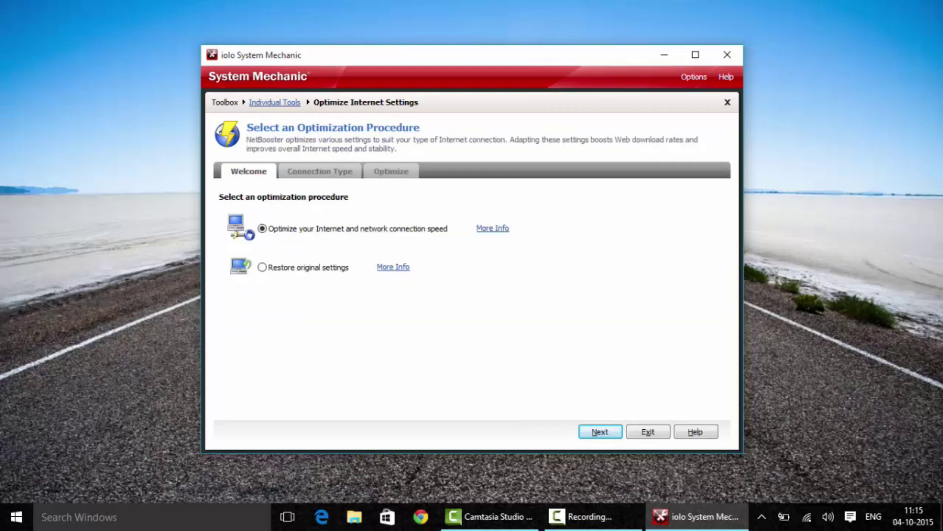
{"action": "key", "text": "alt+x"}
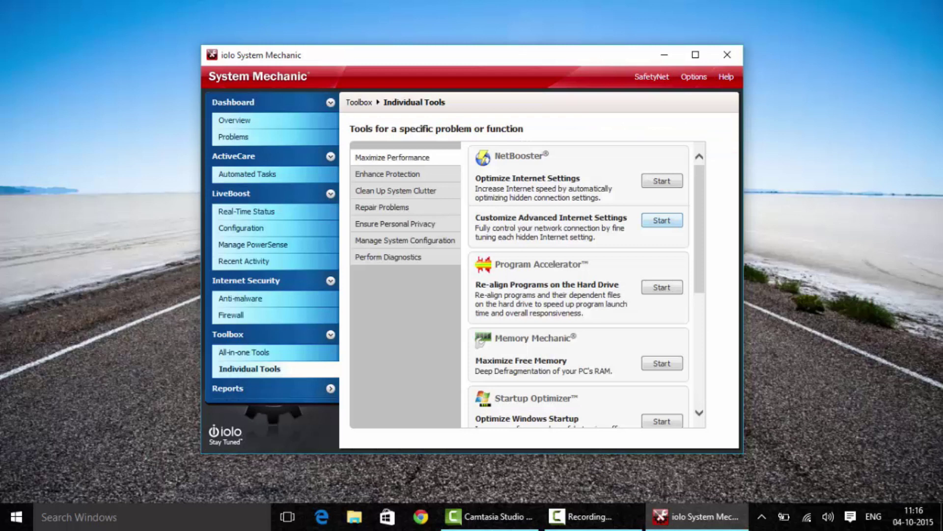
Try the optimal setting for Receive Window Auto-Tuning Level in the advanced Internet settings, and cancel out of the tool.
{"action": "left_click", "coordinate": [662, 220]}
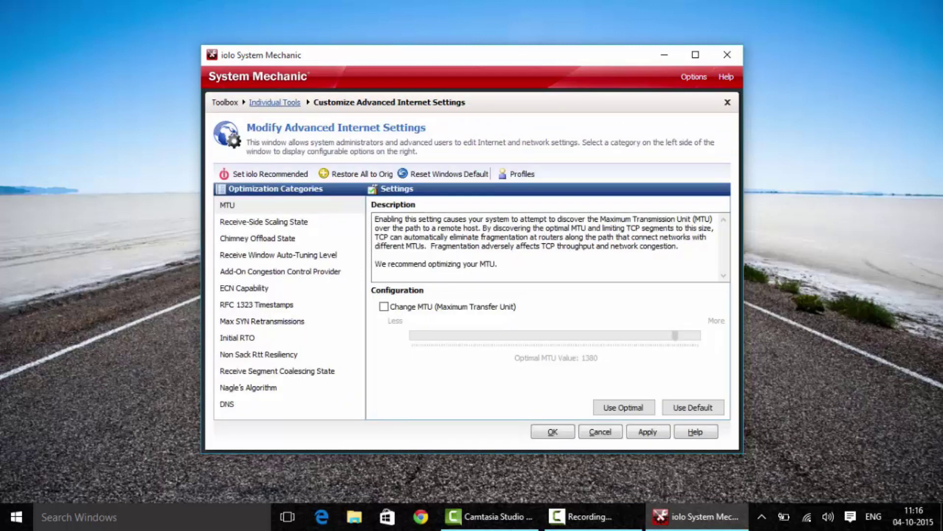
{"action": "left_click", "coordinate": [264, 221]}
{"action": "left_click", "coordinate": [278, 255]}
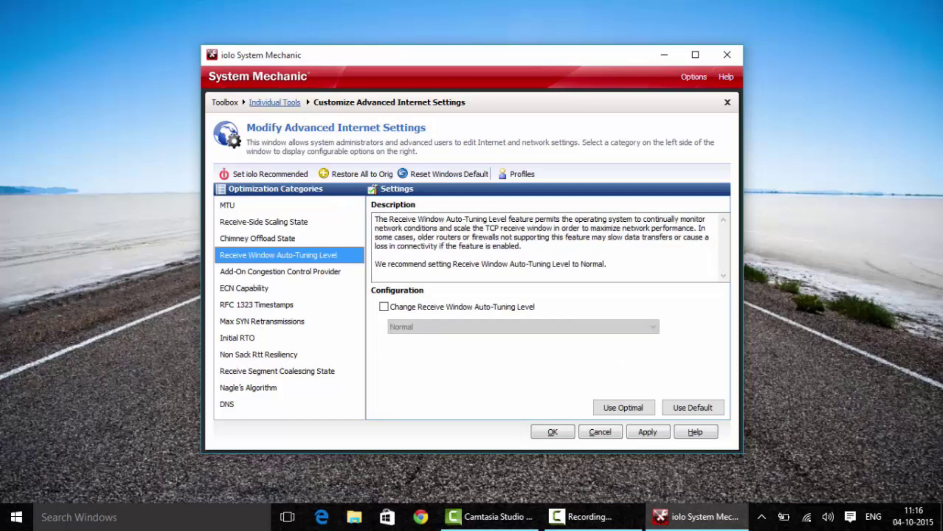
{"action": "left_click", "coordinate": [621, 407]}
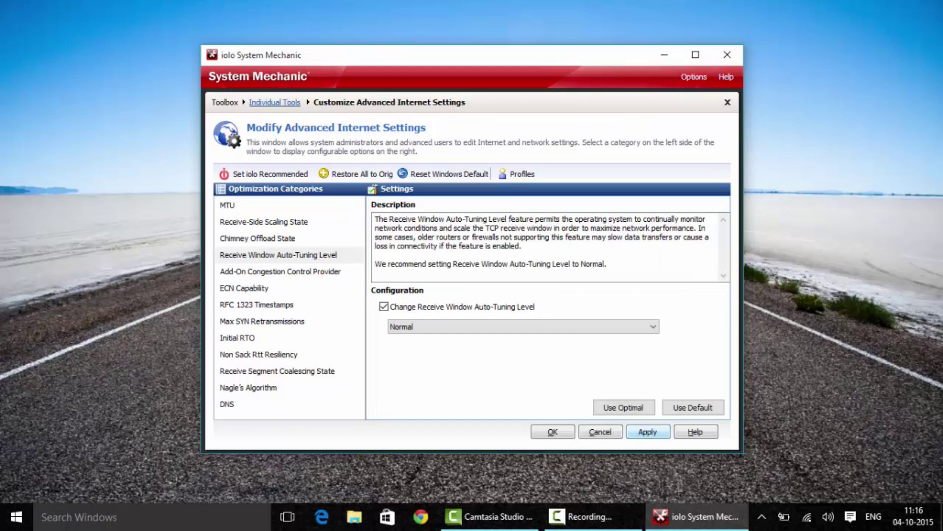
{"action": "left_click", "coordinate": [600, 432]}
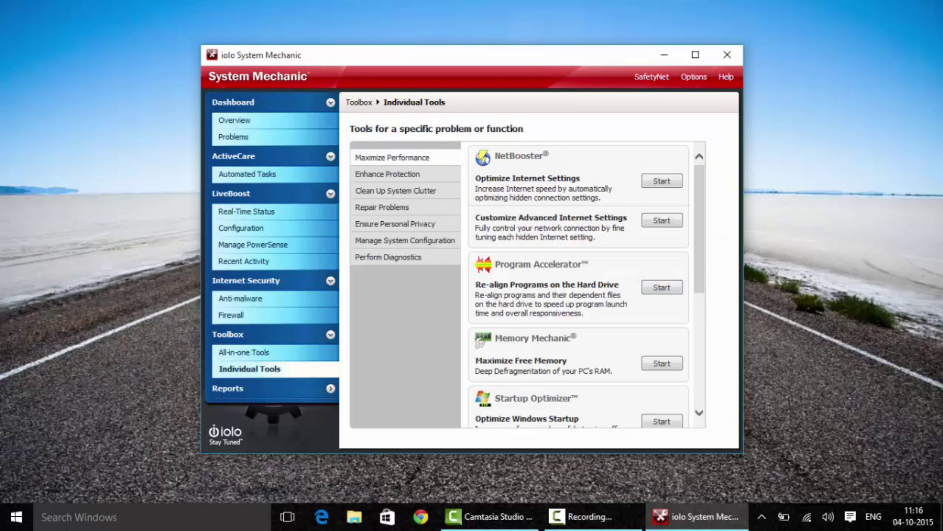
Look through Program Accelerator's drive selection and configuration options, and exit without re-aligning any programs.
{"action": "left_click", "coordinate": [662, 287]}
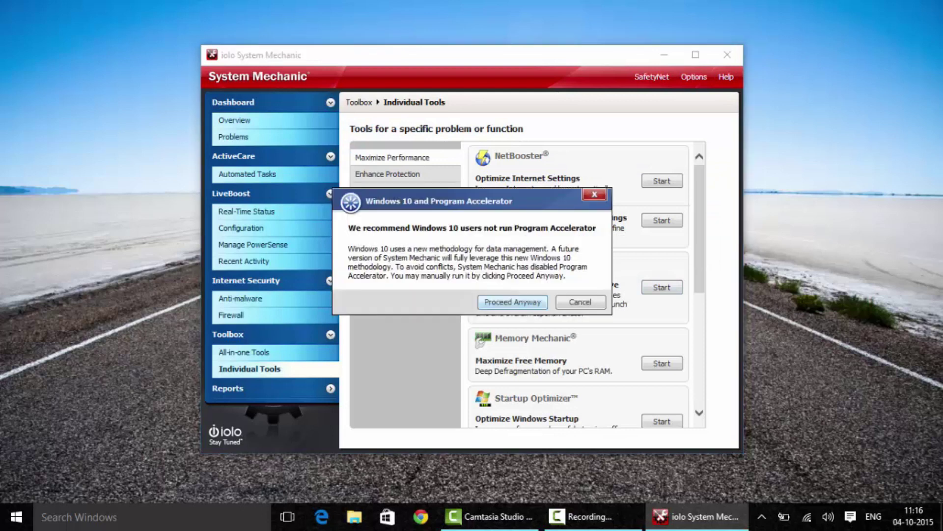
{"action": "left_click", "coordinate": [512, 301]}
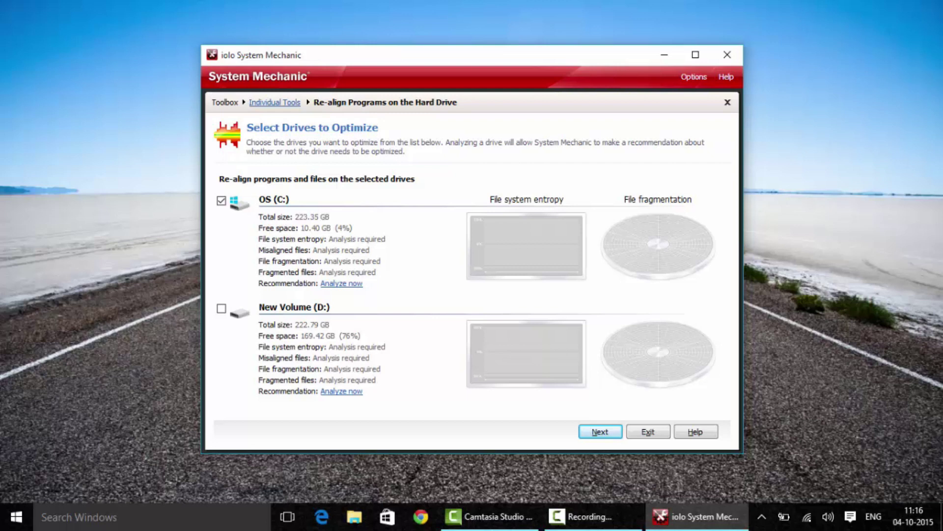
{"action": "left_click", "coordinate": [221, 308]}
{"action": "left_click", "coordinate": [222, 201]}
{"action": "left_click", "coordinate": [600, 431]}
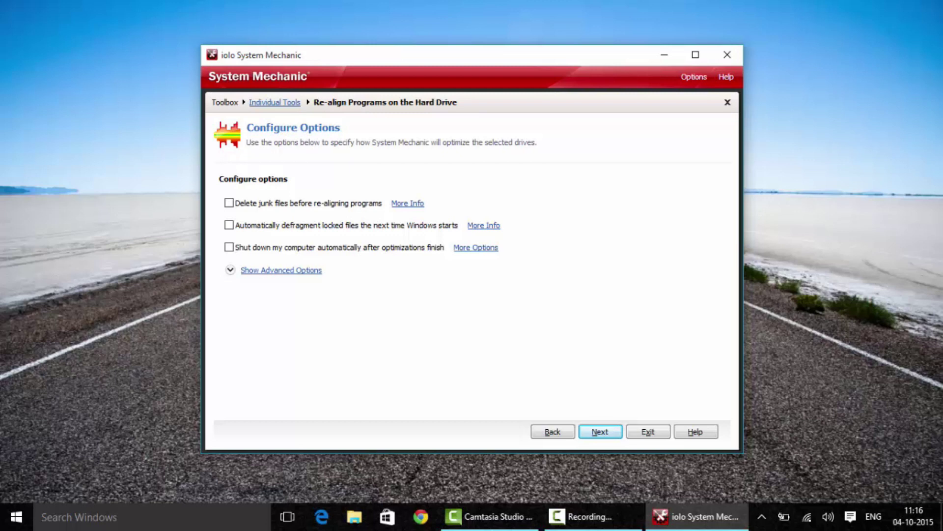
{"action": "left_click", "coordinate": [649, 432]}
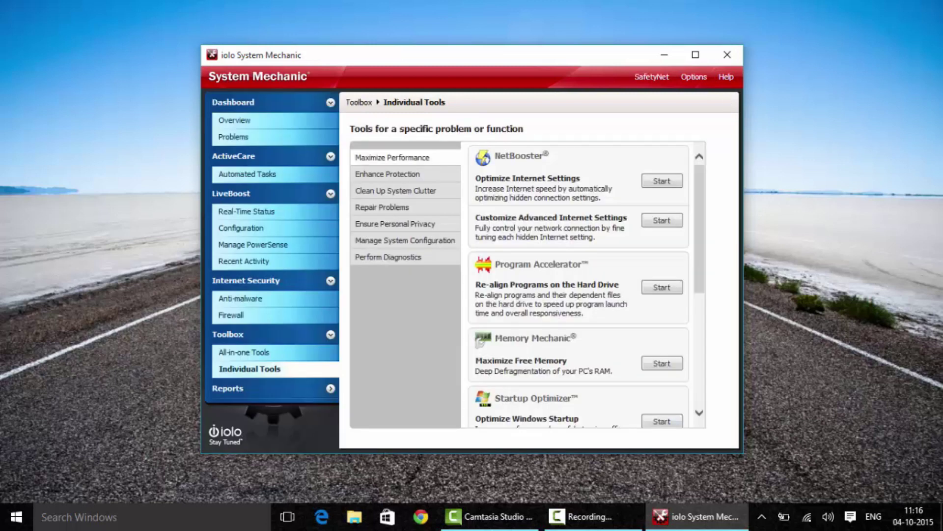
Search for all startup program types with Startup Optimizer, review the potentially unwanted programs, and exit without changes.
{"action": "scroll", "coordinate": [578, 284], "scroll_direction": "down", "scroll_amount": 5}
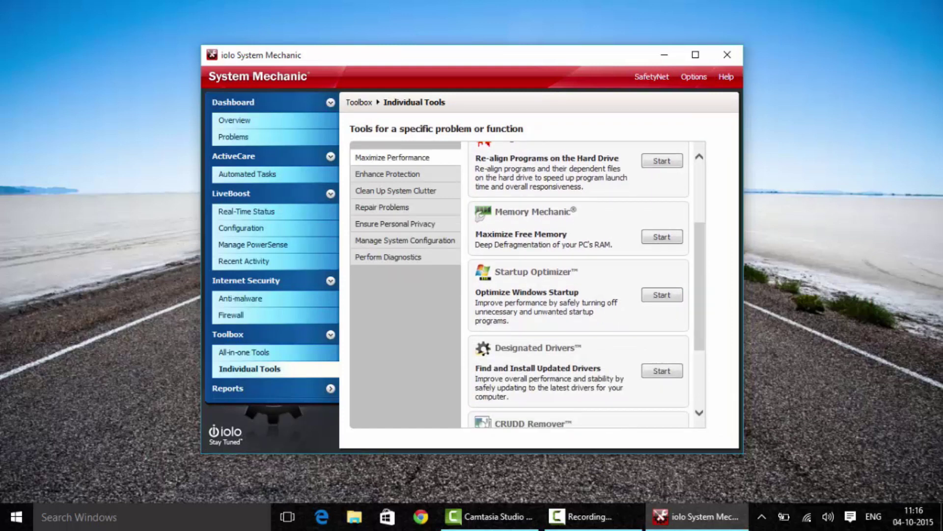
{"action": "left_click", "coordinate": [662, 295]}
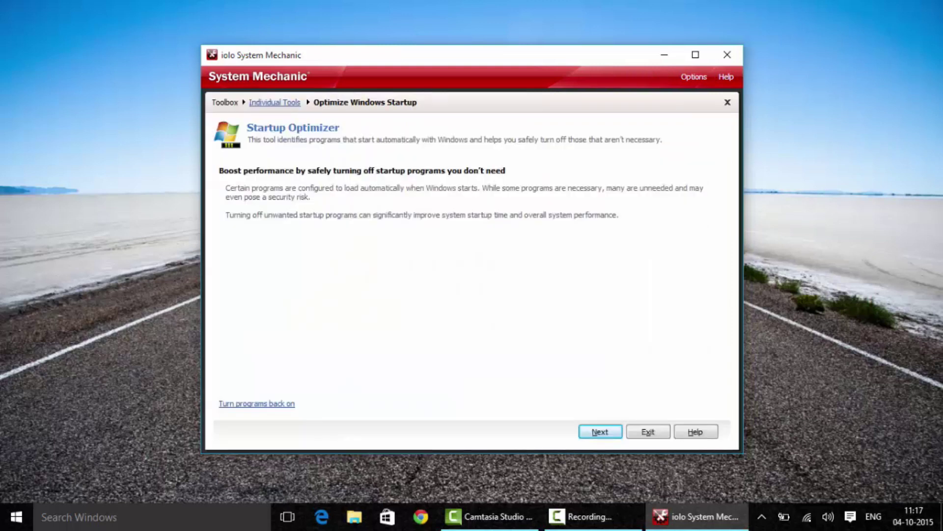
{"action": "left_click", "coordinate": [600, 432]}
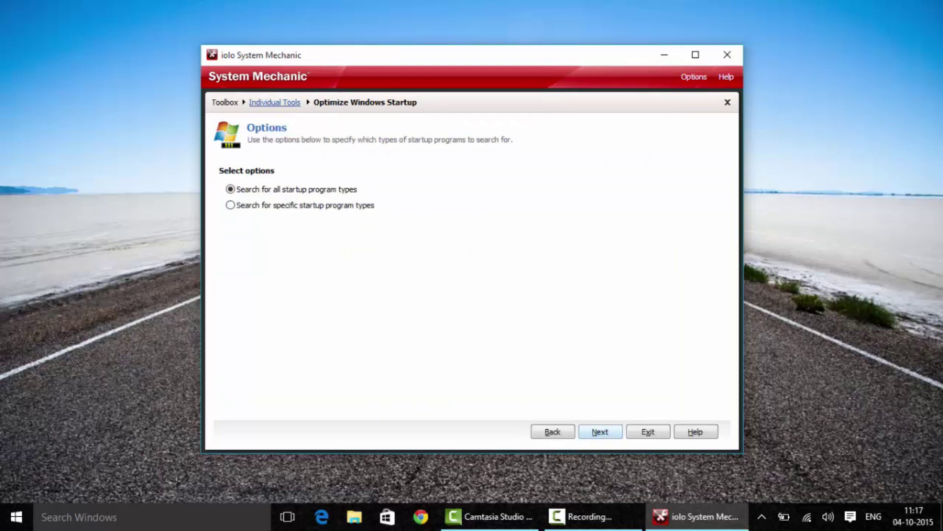
{"action": "key", "text": "Return"}
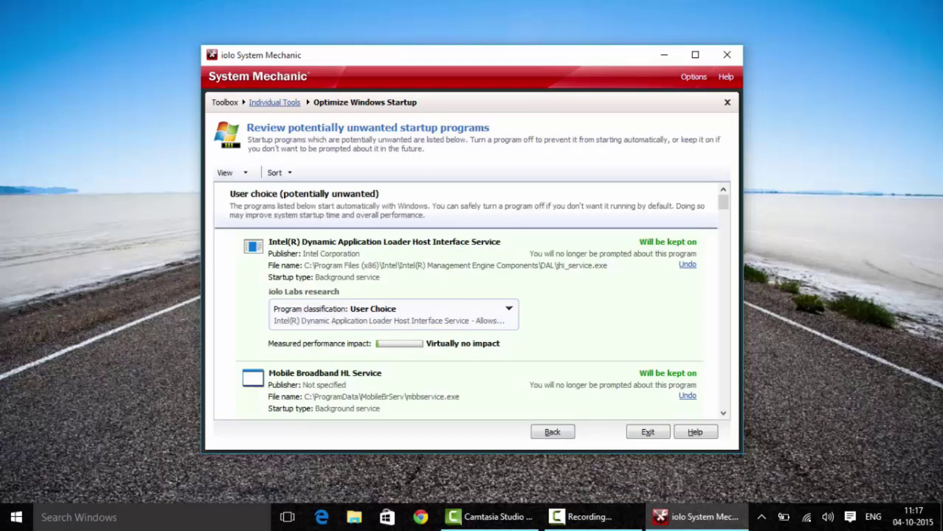
{"action": "scroll", "coordinate": [471, 301], "scroll_direction": "down", "scroll_amount": 15}
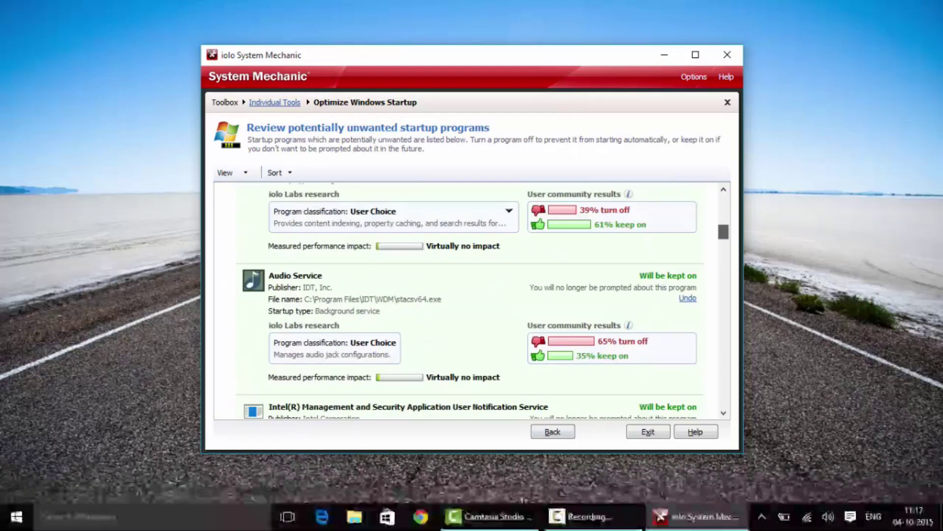
{"action": "scroll", "coordinate": [471, 301], "scroll_direction": "down", "scroll_amount": 20}
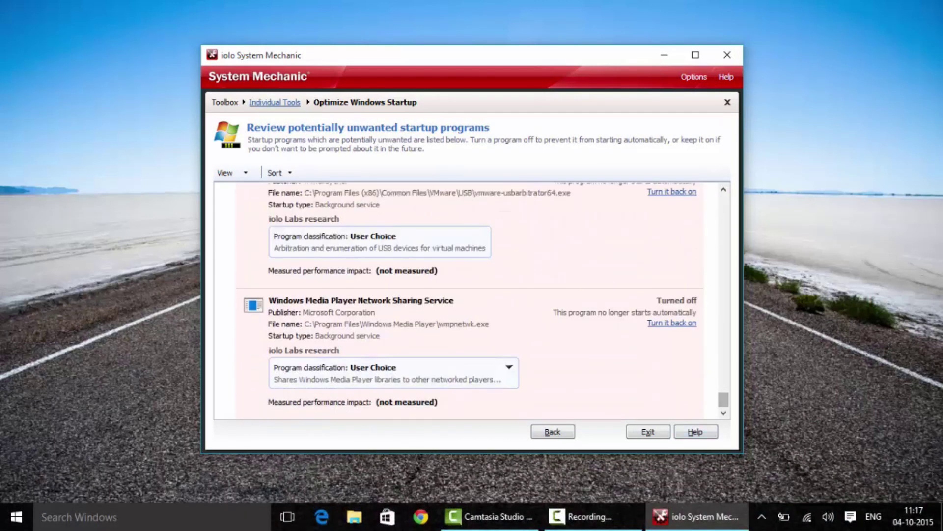
{"action": "left_click", "coordinate": [648, 431]}
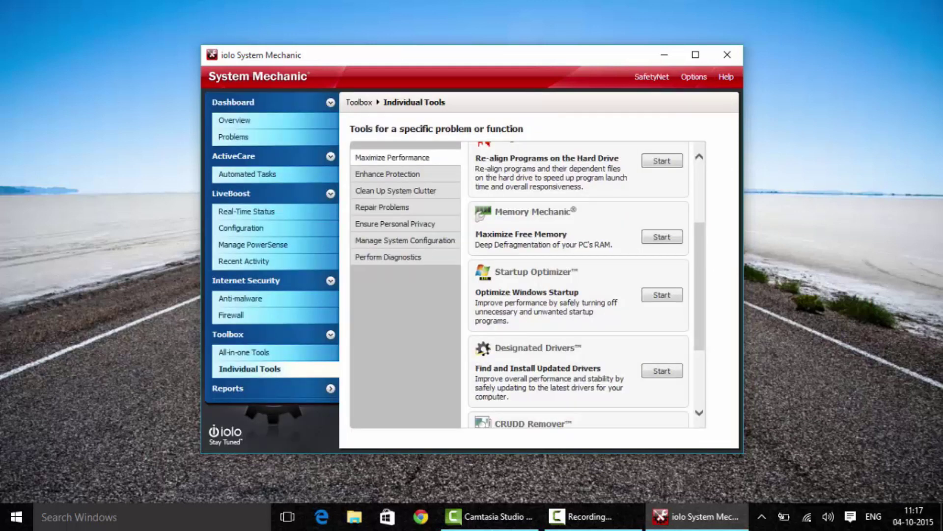
Scan for updated drivers with Designated Drivers and return to the individual tools.
{"action": "scroll", "coordinate": [578, 284], "scroll_direction": "down", "scroll_amount": 3}
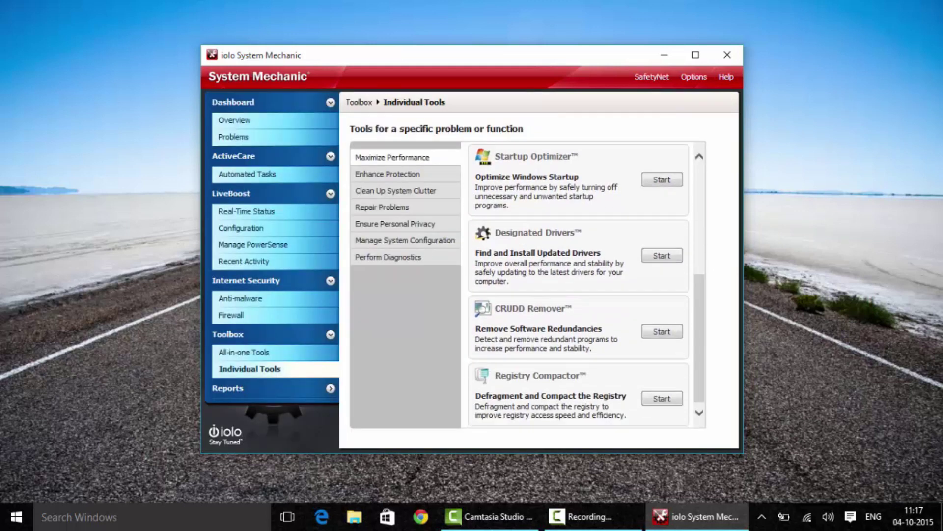
{"action": "left_click", "coordinate": [662, 255]}
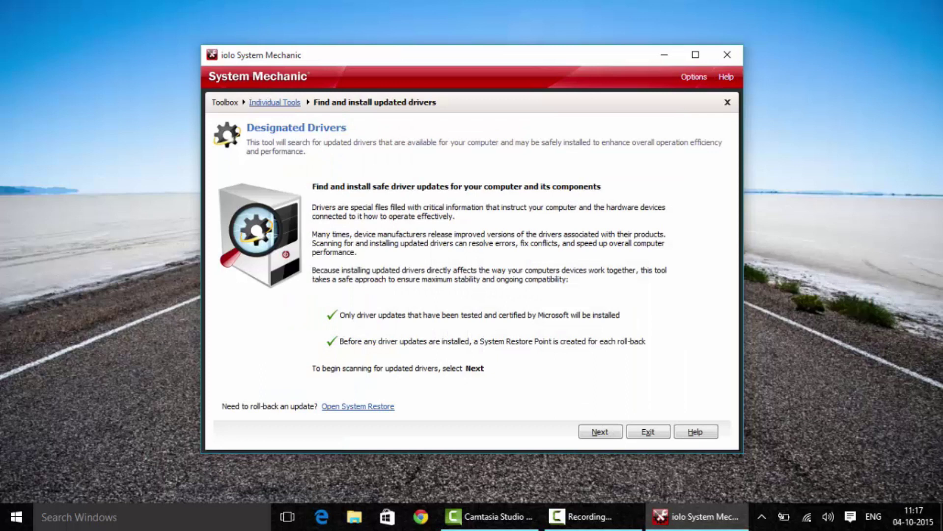
{"action": "left_click", "coordinate": [600, 432]}
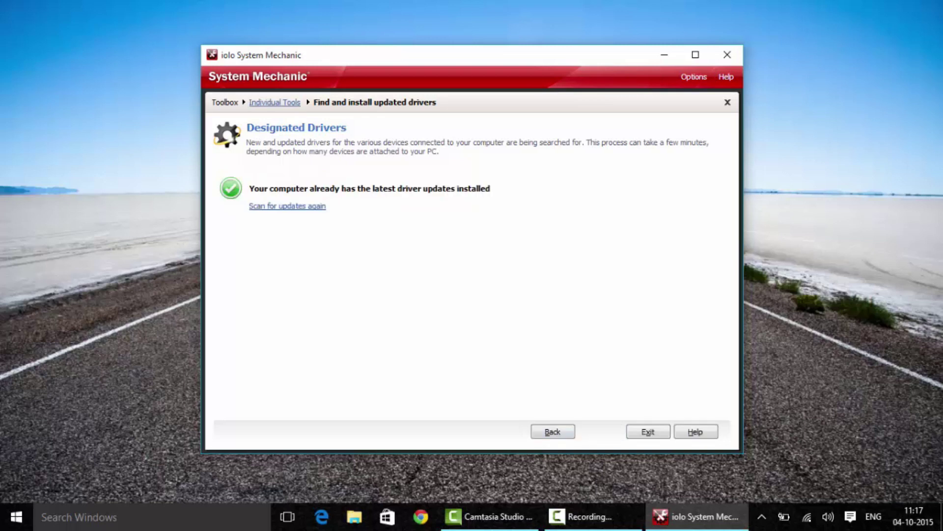
{"action": "key", "text": "Return"}
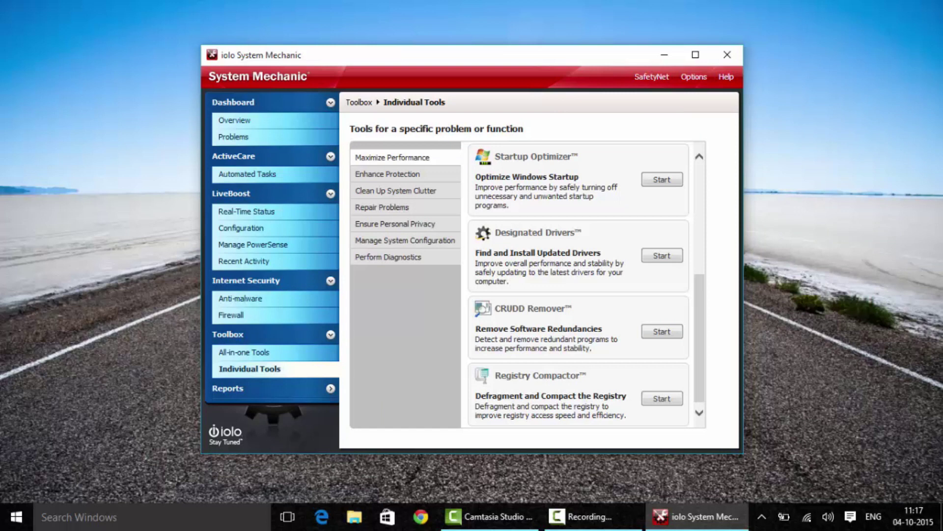
View the remaining Maximize Performance tools and the tools offered under Enhance Protection.
{"action": "scroll", "coordinate": [577, 284], "scroll_direction": "down", "scroll_amount": 1}
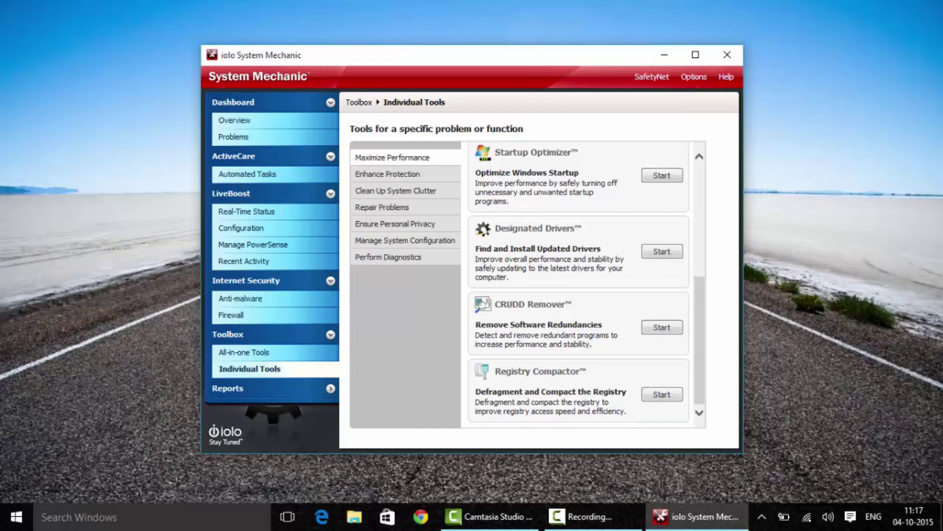
{"action": "left_click", "coordinate": [387, 174]}
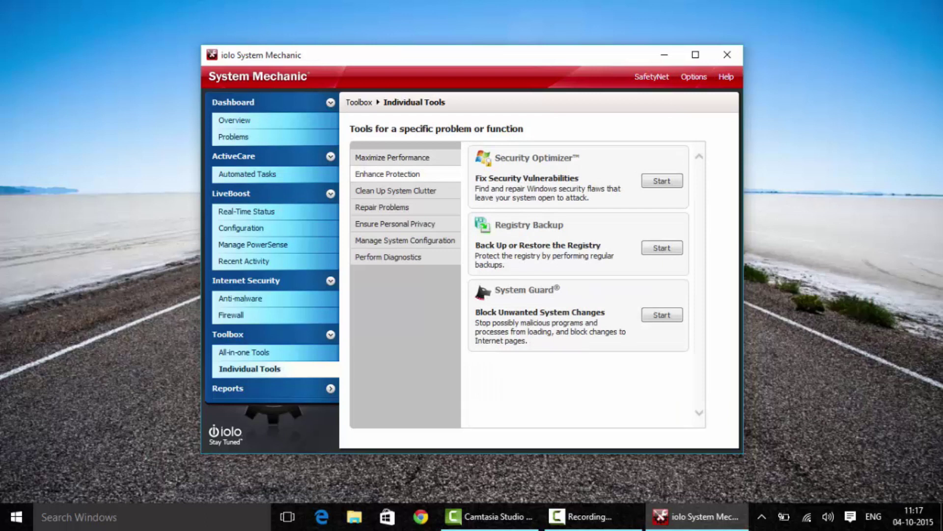
Run PC Cleanup with Remove Internet Explorer Cache Files and Remove Temporary Windows Files selected, and exit when it finishes.
{"action": "left_click", "coordinate": [396, 191]}
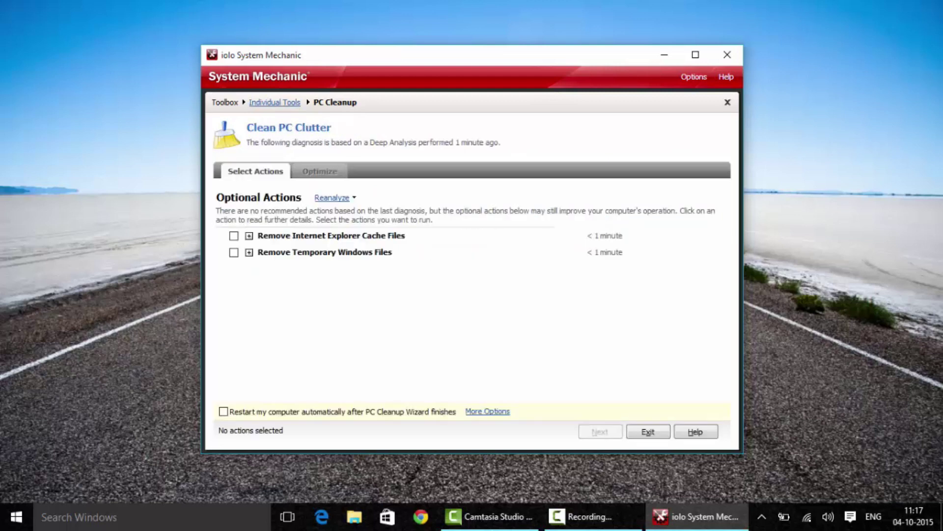
{"action": "left_click", "coordinate": [233, 235]}
{"action": "left_click", "coordinate": [233, 252]}
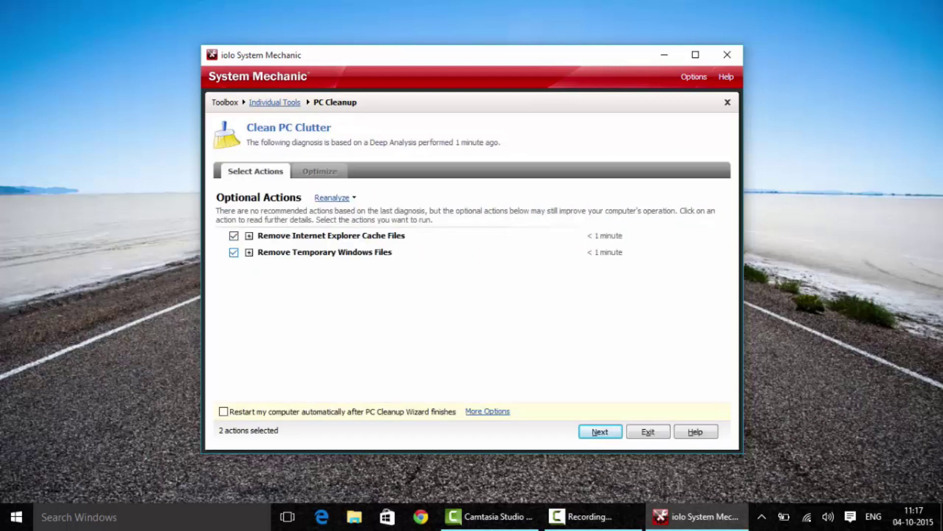
{"action": "key", "text": "Return"}
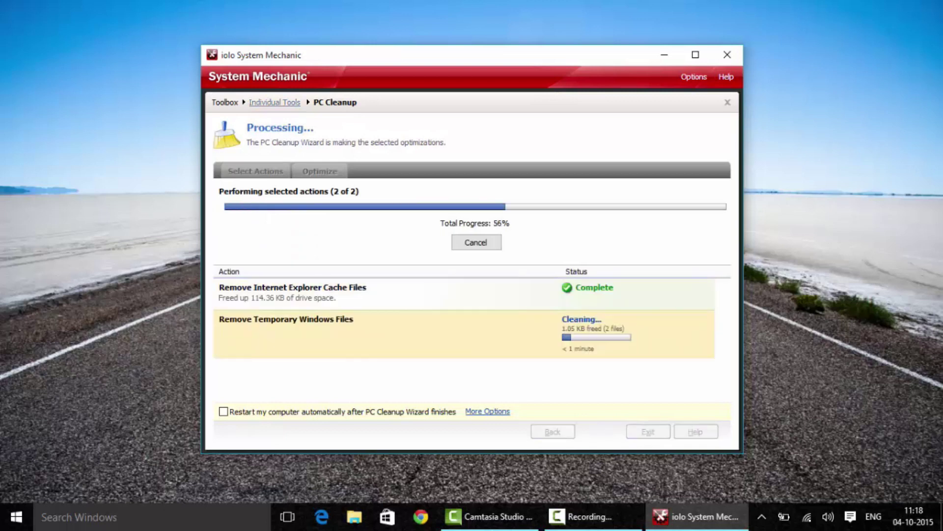
{"action": "key", "text": "Return"}
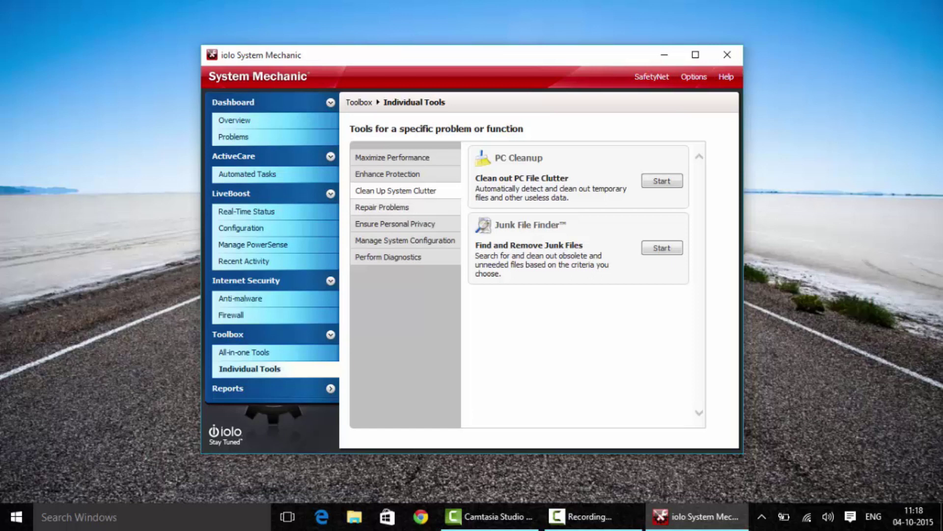
Look through the tools available under Repair Problems and Ensure Personal Privacy.
{"action": "left_click", "coordinate": [382, 207]}
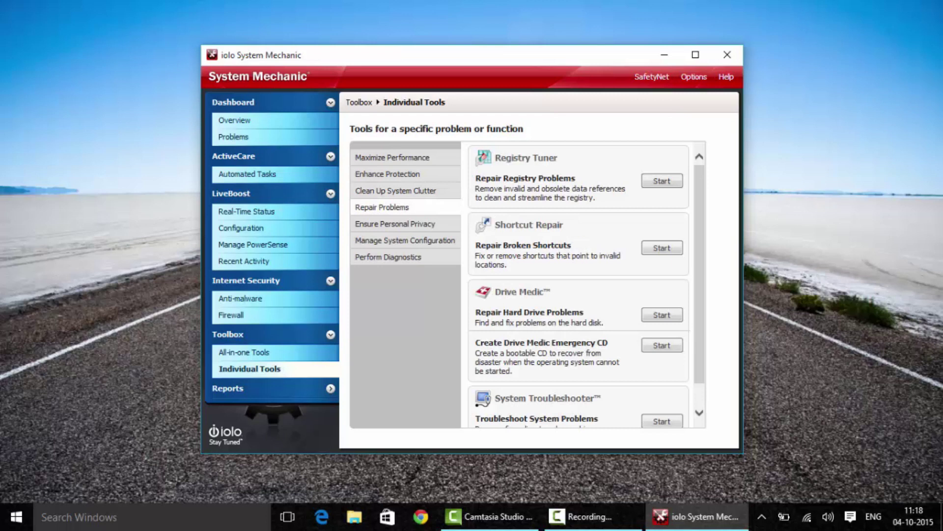
{"action": "scroll", "coordinate": [580, 285], "scroll_direction": "down", "scroll_amount": 2}
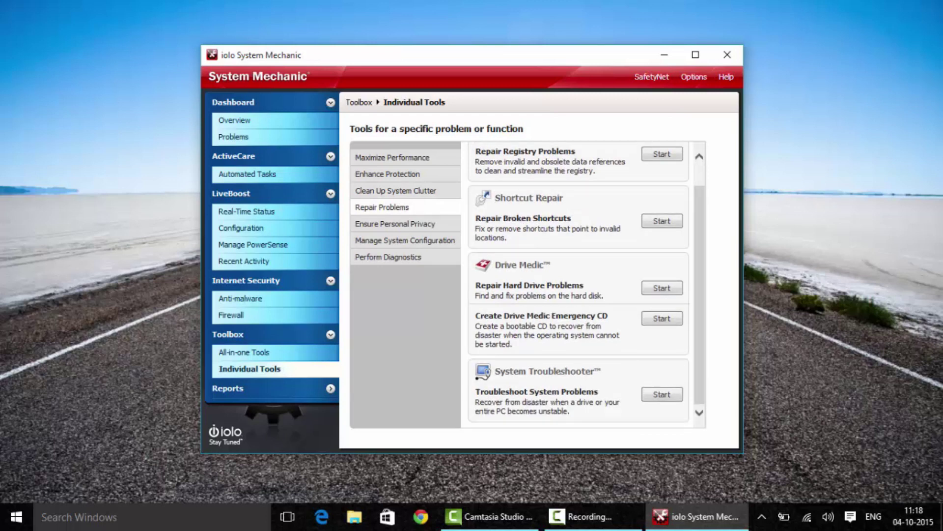
{"action": "scroll", "coordinate": [580, 285], "scroll_direction": "up", "scroll_amount": 2}
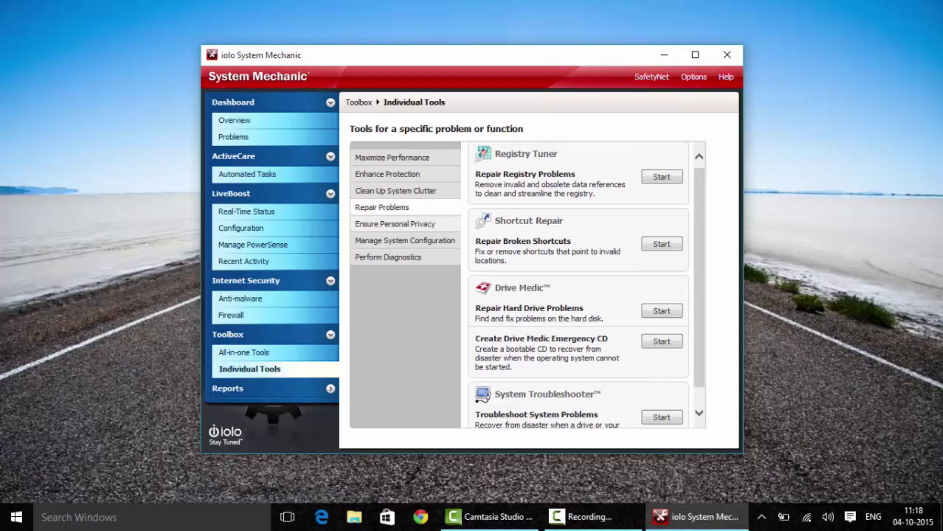
{"action": "left_click", "coordinate": [395, 224]}
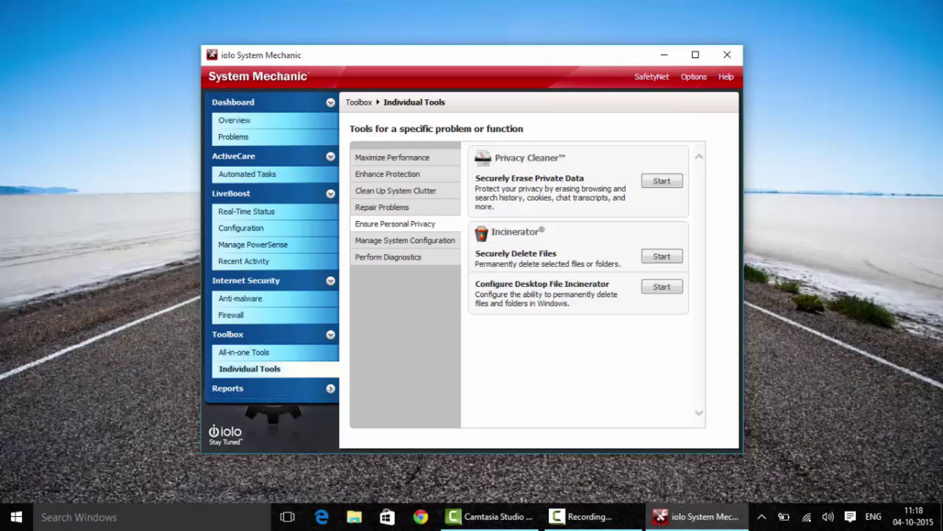
View the Securely Delete Files tool, exit it, and look through the tools under Manage System Configuration.
{"action": "left_click", "coordinate": [662, 256]}
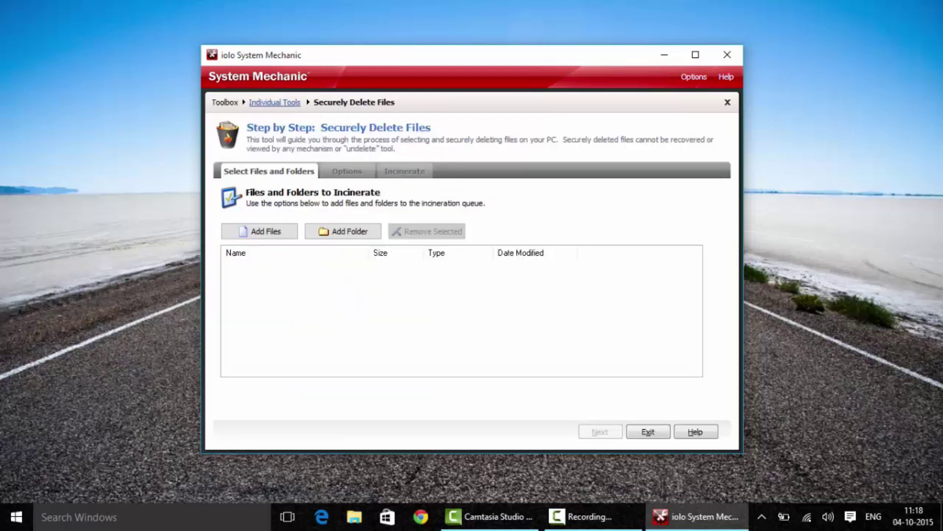
{"action": "left_click", "coordinate": [648, 430]}
{"action": "left_click", "coordinate": [405, 240]}
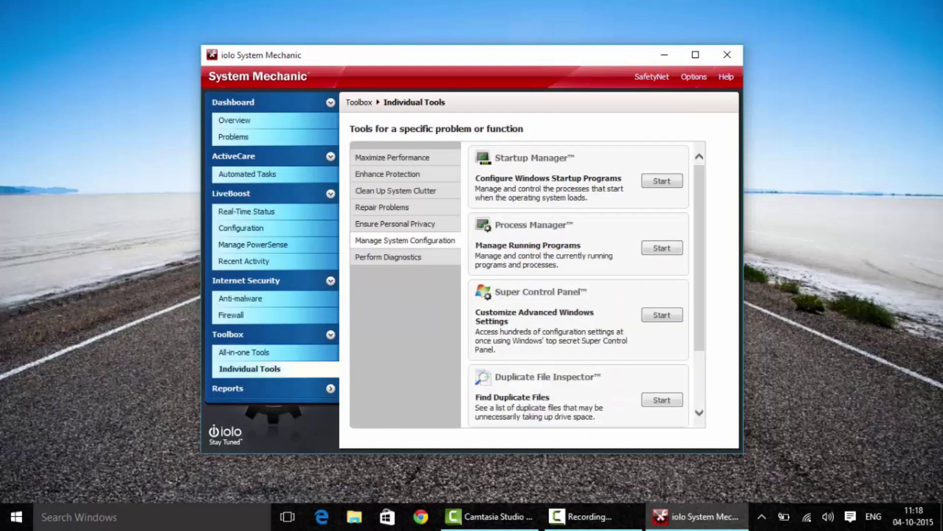
{"action": "scroll", "coordinate": [578, 284], "scroll_direction": "down", "scroll_amount": 3}
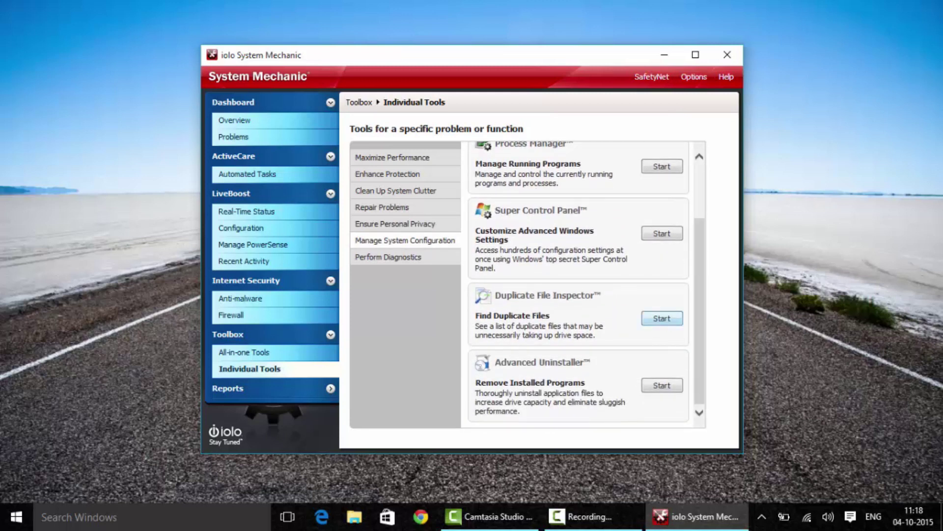
Start a Quick Search for duplicate files with Duplicate File Inspector, cancel it and return to the individual tools.
{"action": "left_click", "coordinate": [662, 318]}
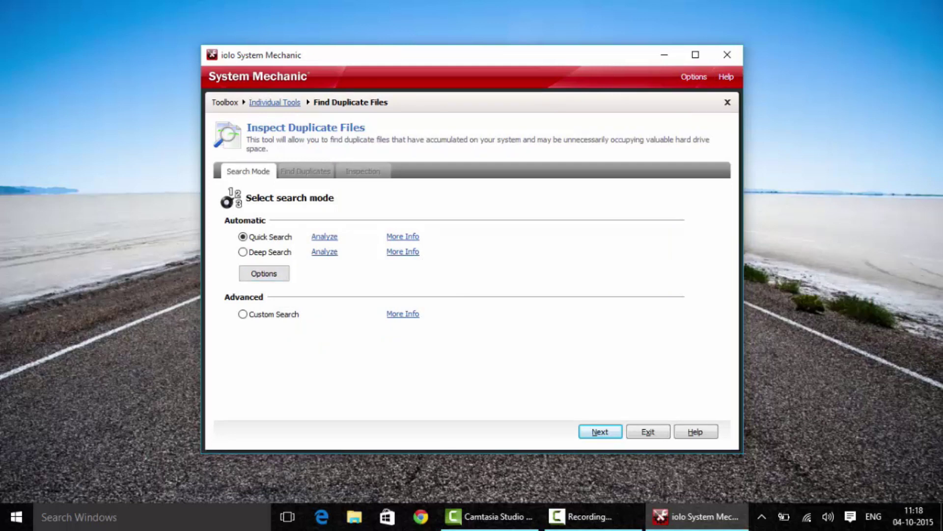
{"action": "left_click", "coordinate": [600, 432]}
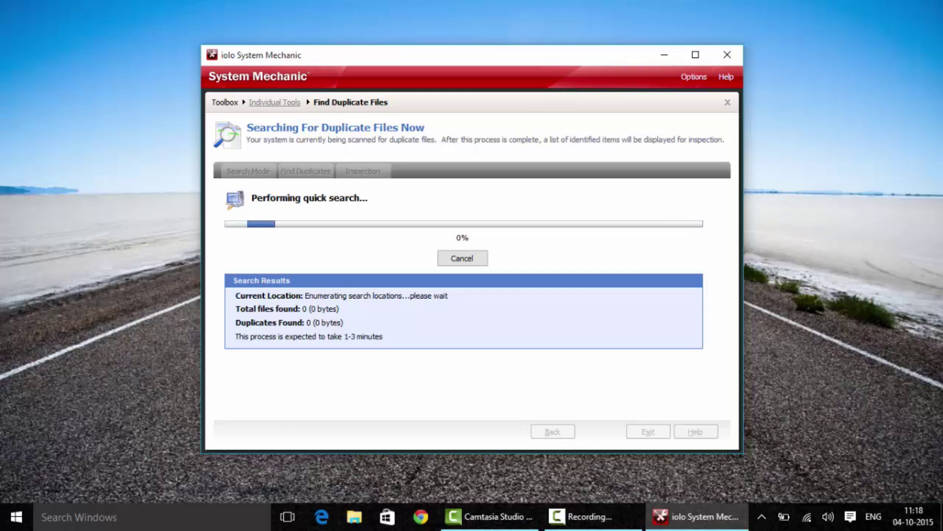
{"action": "left_click", "coordinate": [462, 258]}
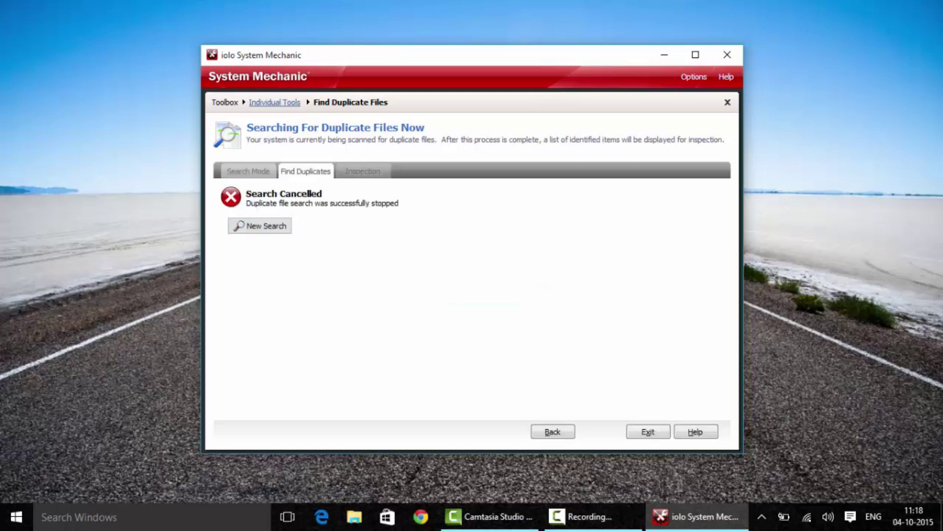
{"action": "key", "text": "alt+x"}
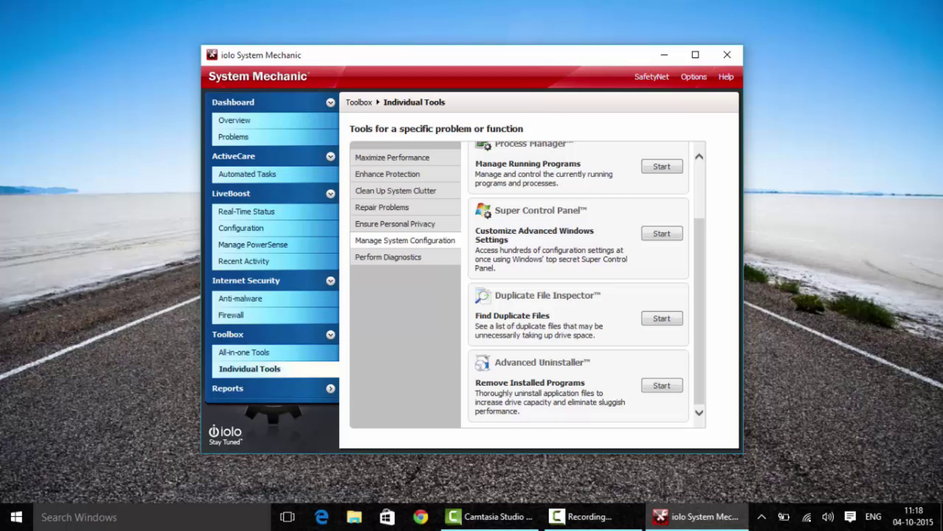
Review the installed programs listed in Advanced Uninstaller and exit without removing any.
{"action": "left_click", "coordinate": [661, 385]}
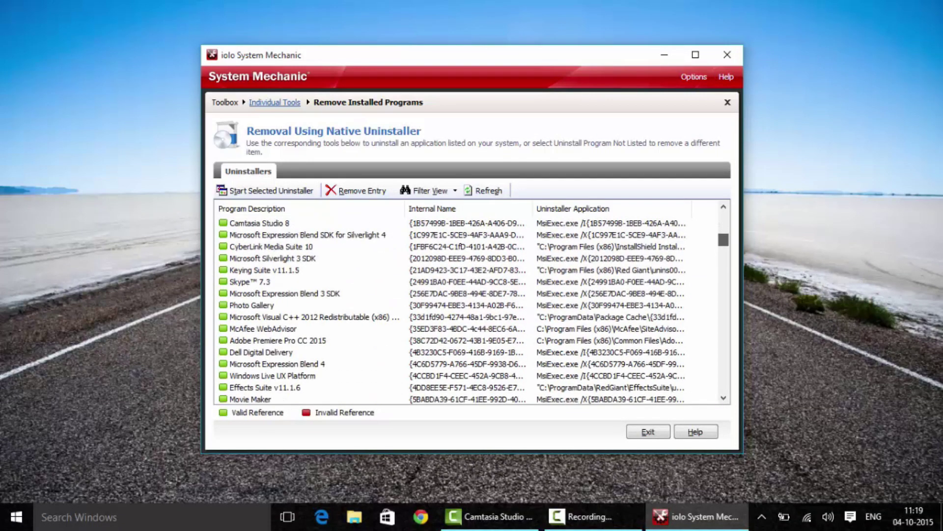
{"action": "left_click_drag", "start_coordinate": [723, 240], "coordinate": [724, 299]}
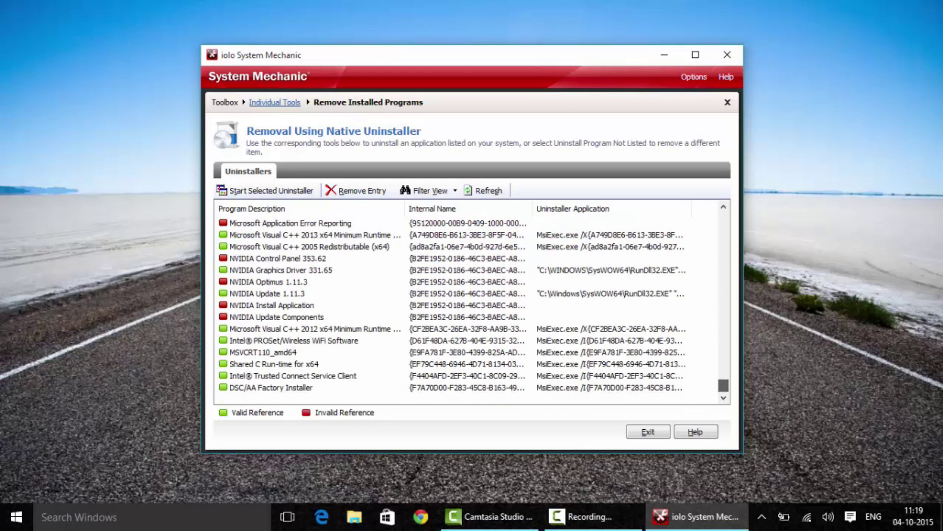
{"action": "left_click", "coordinate": [849, 481]}
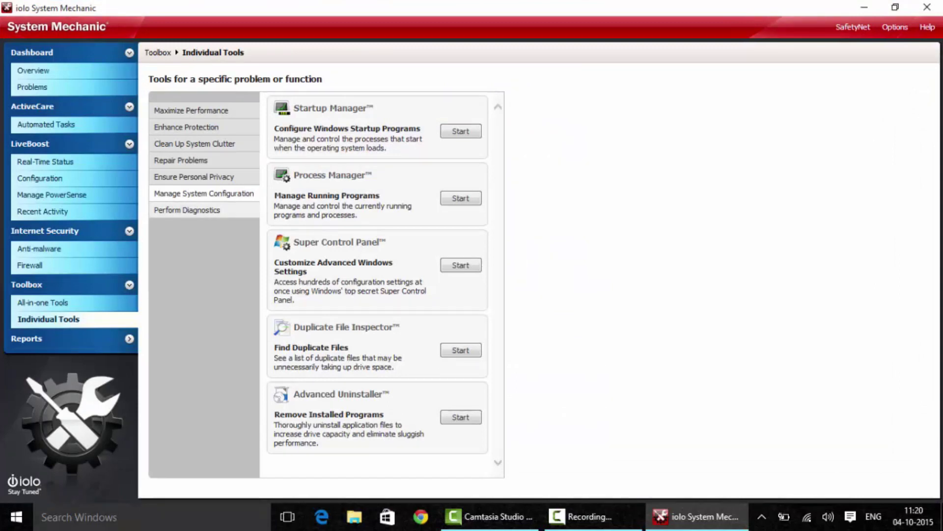
Measure the Internet download speed with NetSpeed Analyzer under Perform Diagnostics, using the 1 megabyte test file.
{"action": "left_click", "coordinate": [204, 209]}
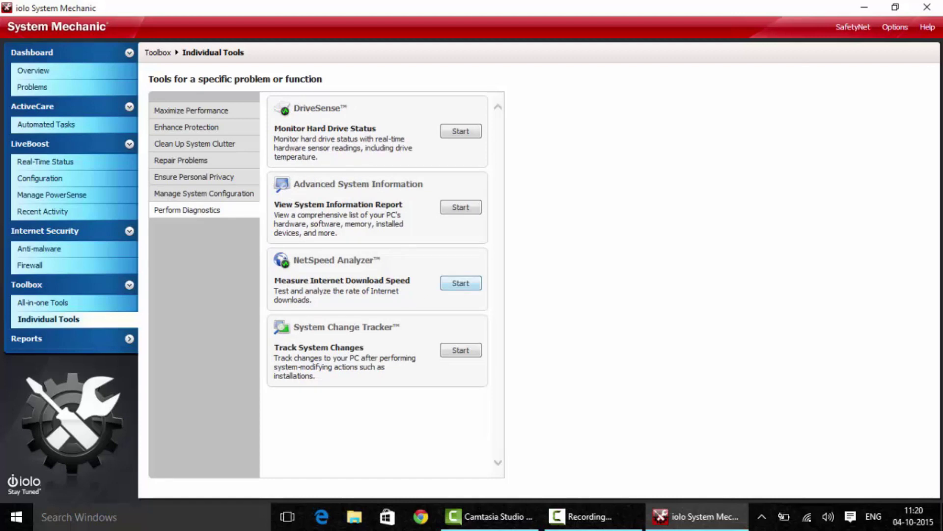
{"action": "left_click", "coordinate": [461, 283]}
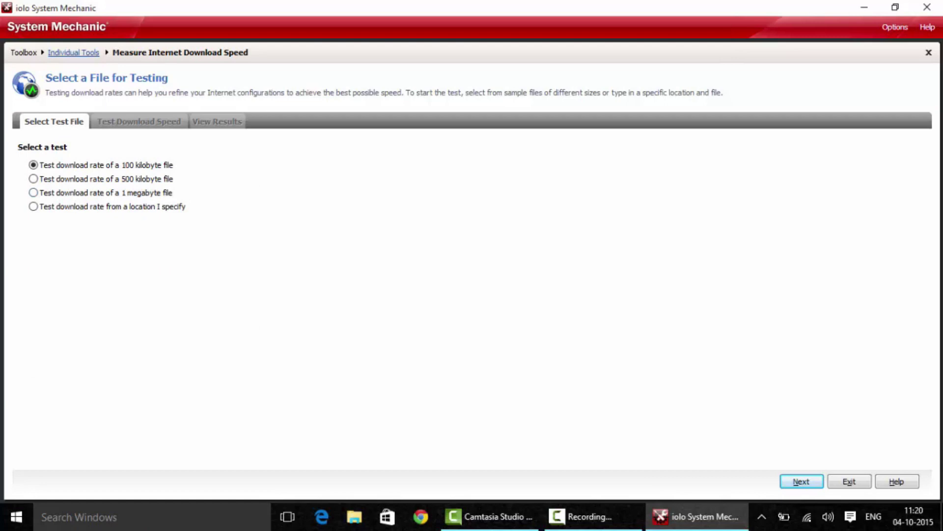
{"action": "left_click", "coordinate": [33, 193]}
{"action": "key", "text": "Return"}
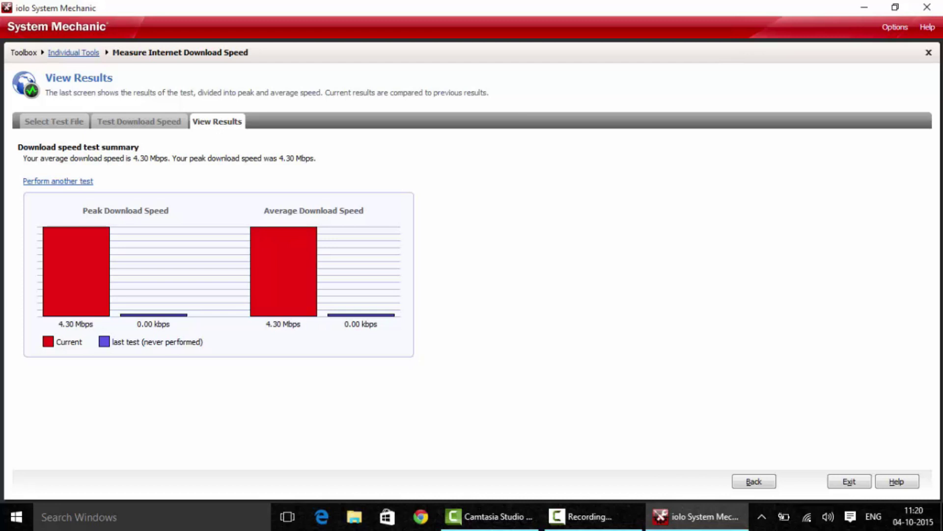
Repeat the download speed test with the 1 megabyte file and exit NetSpeed Analyzer.
{"action": "left_click", "coordinate": [754, 481]}
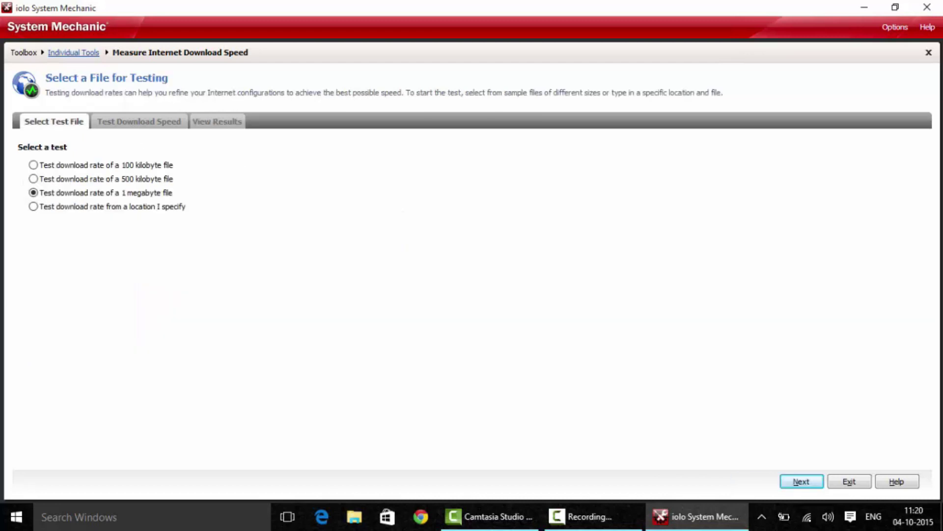
{"action": "key", "text": "alt+n"}
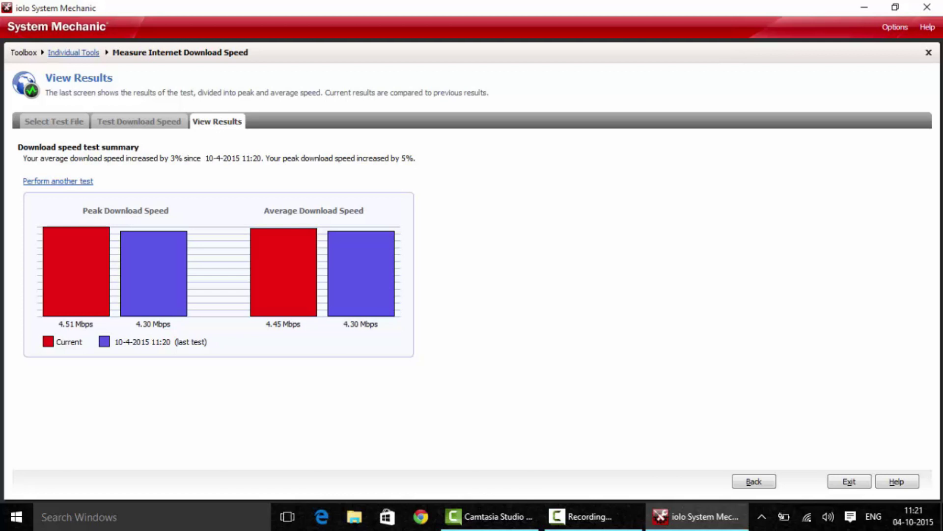
{"action": "key", "text": "alt+x"}
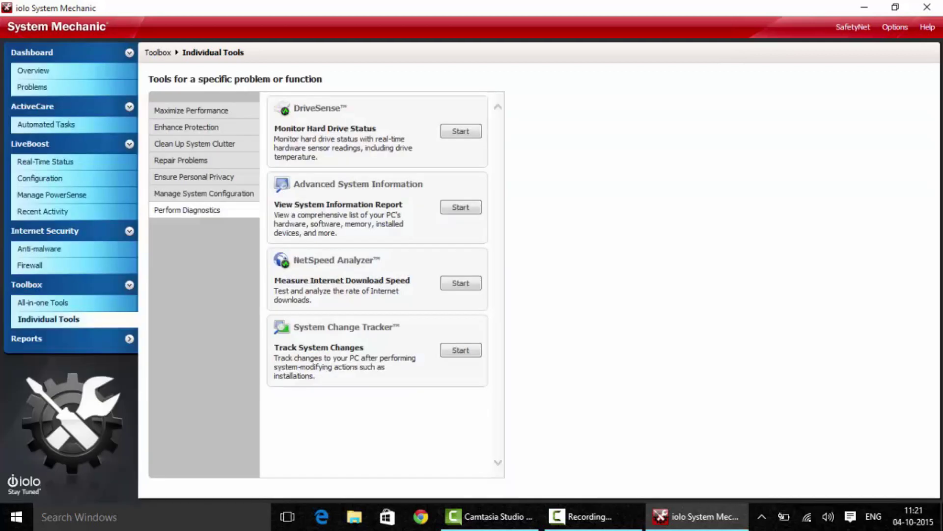
View the IntelliStatus report on drive space, memory and startup programs, and return to the Dashboard overview.
{"action": "left_click", "coordinate": [74, 338]}
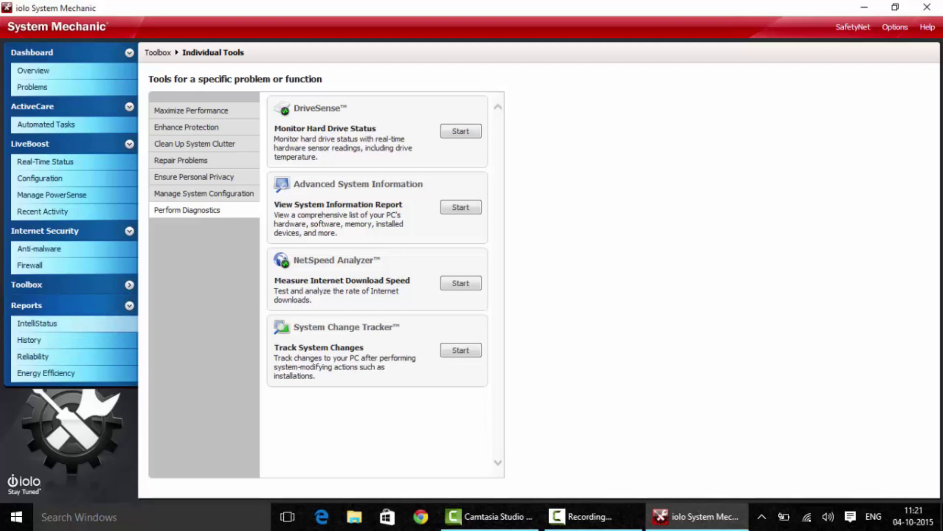
{"action": "left_click", "coordinate": [74, 324]}
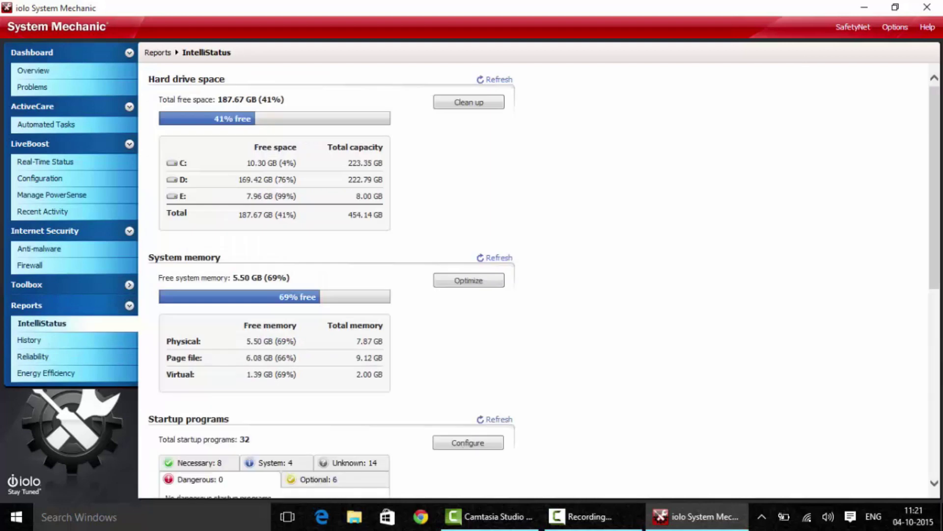
{"action": "left_click", "coordinate": [36, 70]}
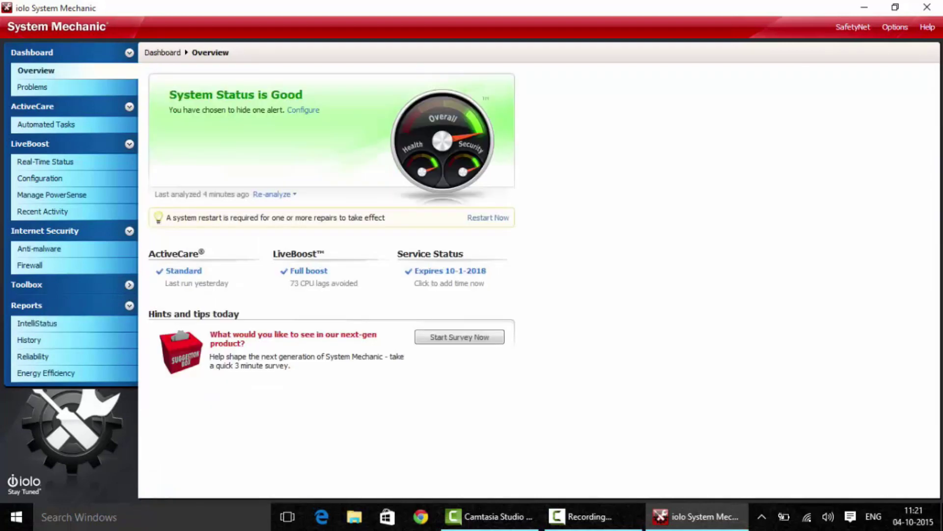